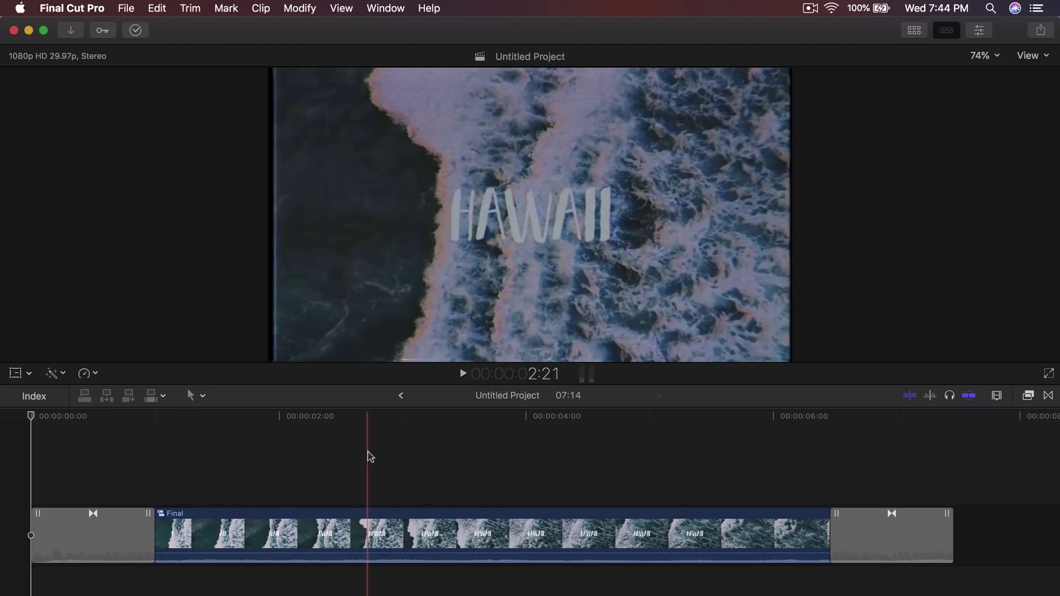
- Turn off the uni.VHS effect on the Final clip
left_click(256, 530)
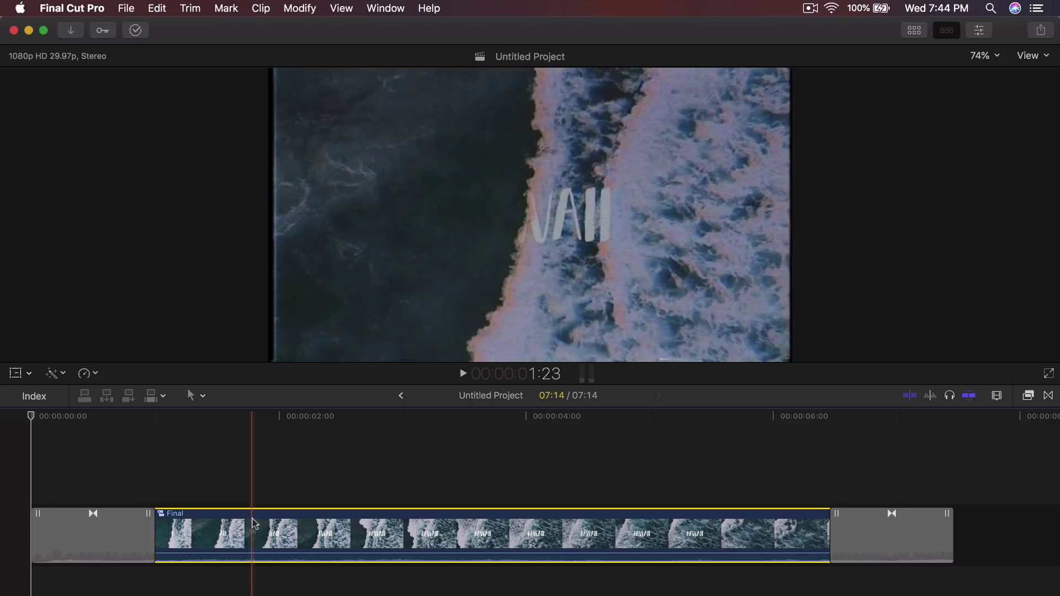
left_click(276, 415)
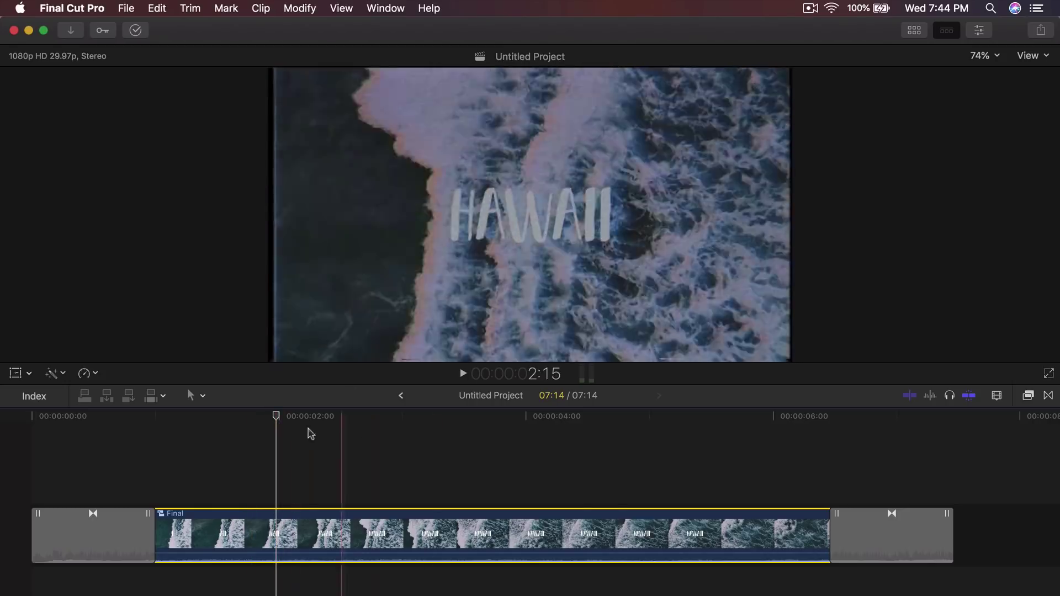
left_click(980, 30)
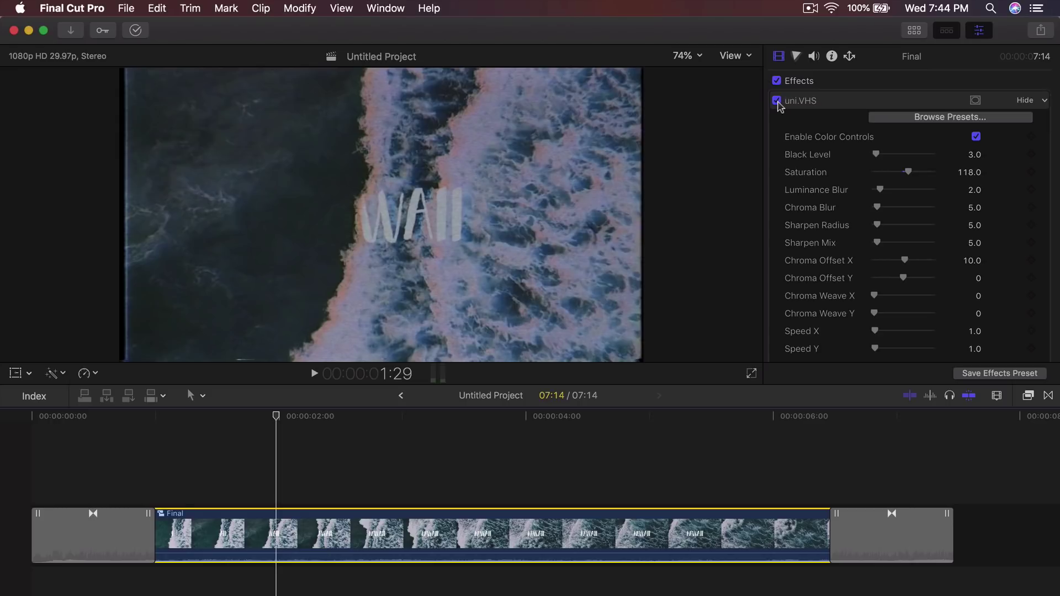
left_click(777, 101)
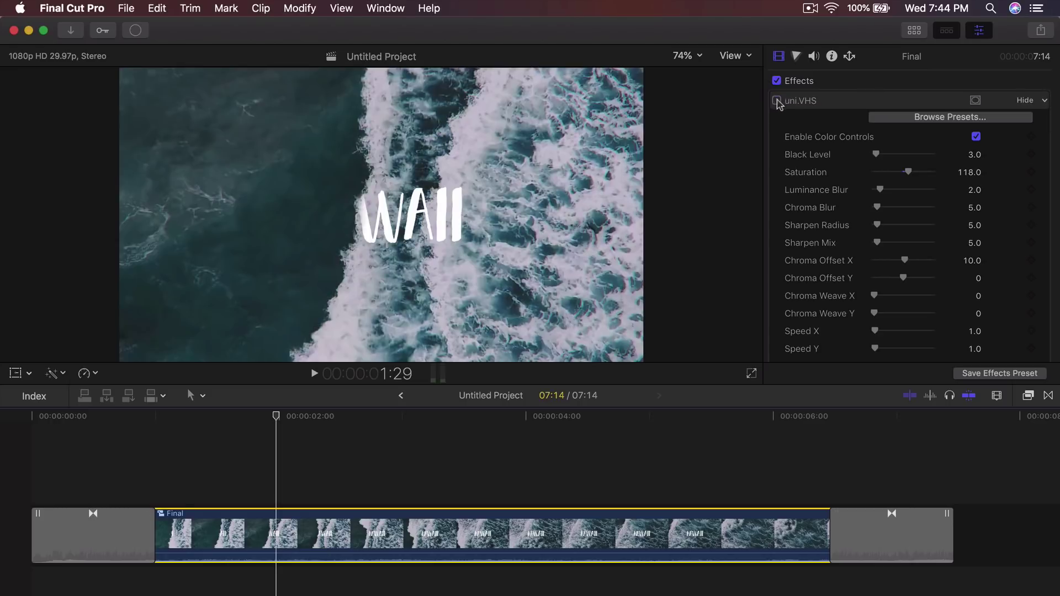
left_click(988, 31)
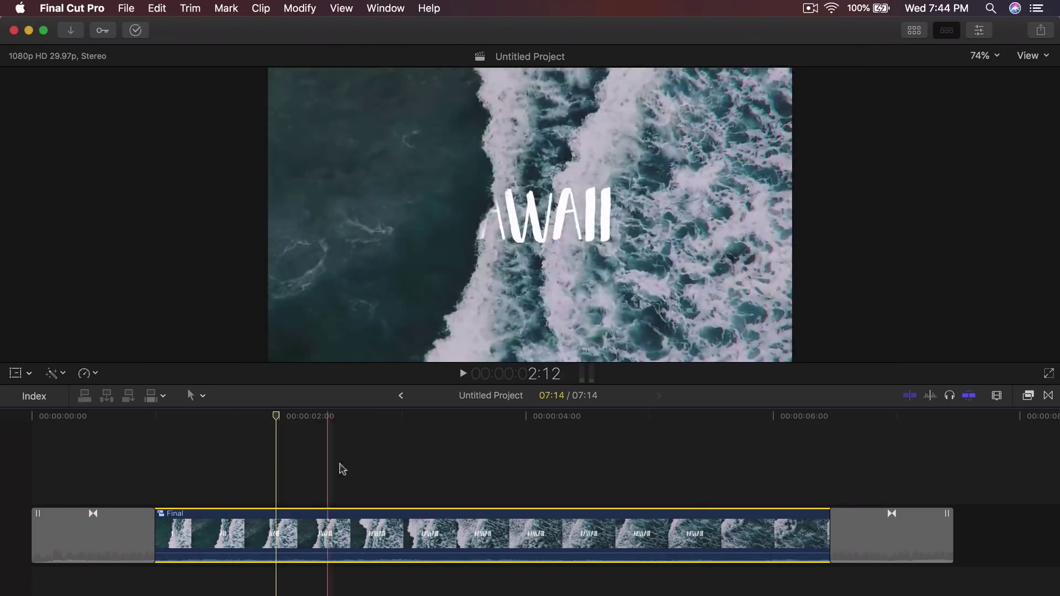
- Scrub through and play back the edit to preview HAWAII building over clean ocean footage
left_click(193, 415)
left_click_drag(193, 415, 378, 454)
key("space")
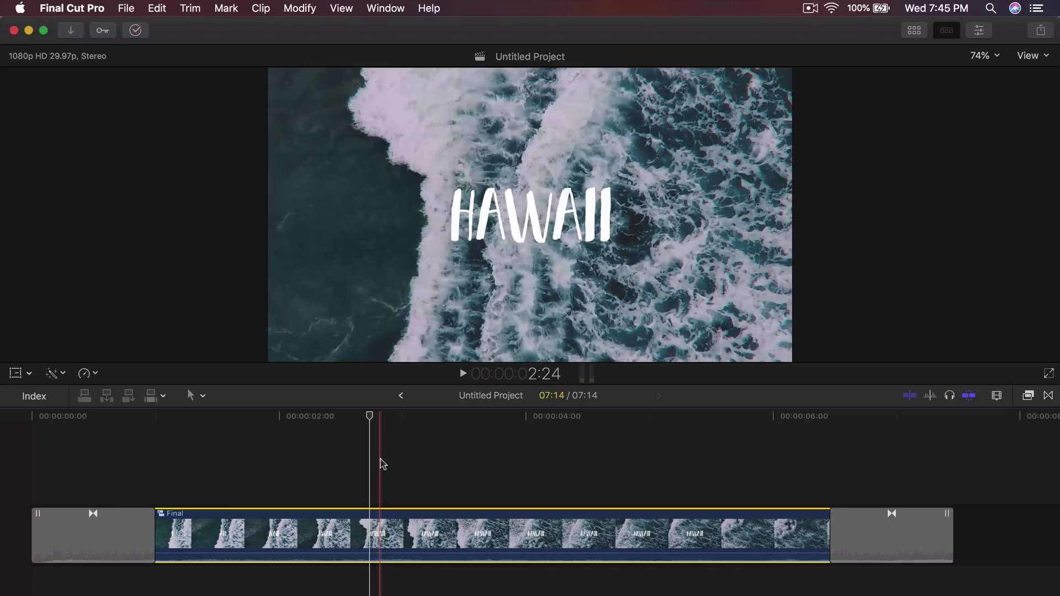
- Delete every clip from the project and drag the Aerial ocean clip into the empty timeline
key("super+a")
key("Delete")
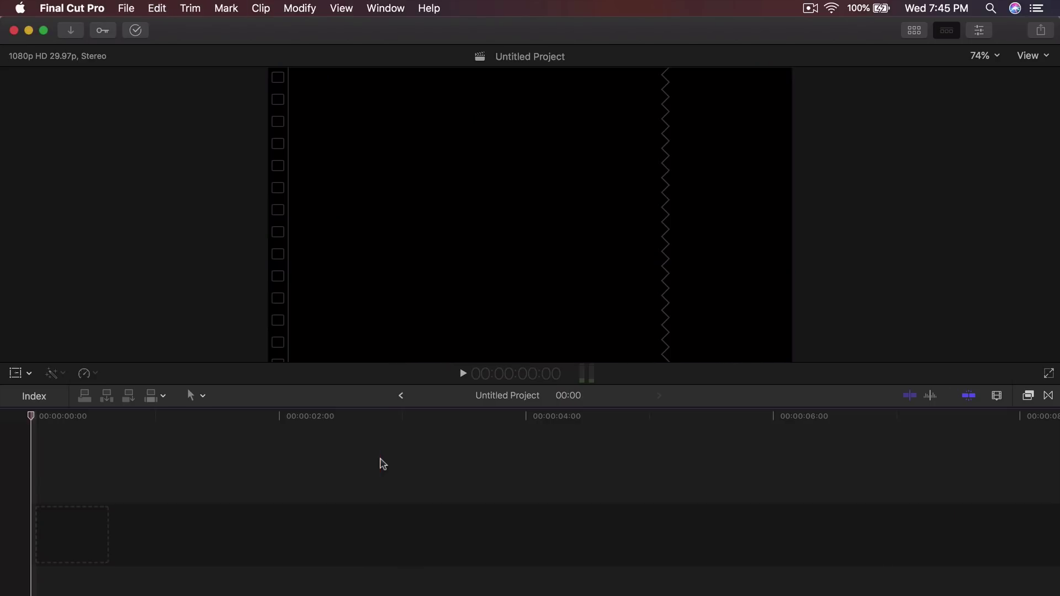
left_click(919, 32)
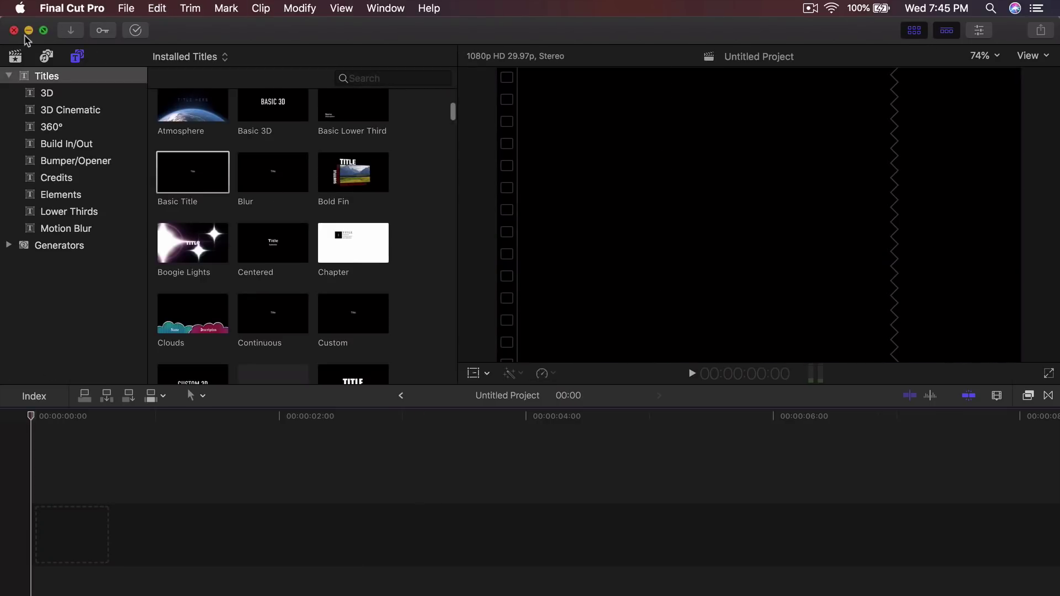
left_click(17, 56)
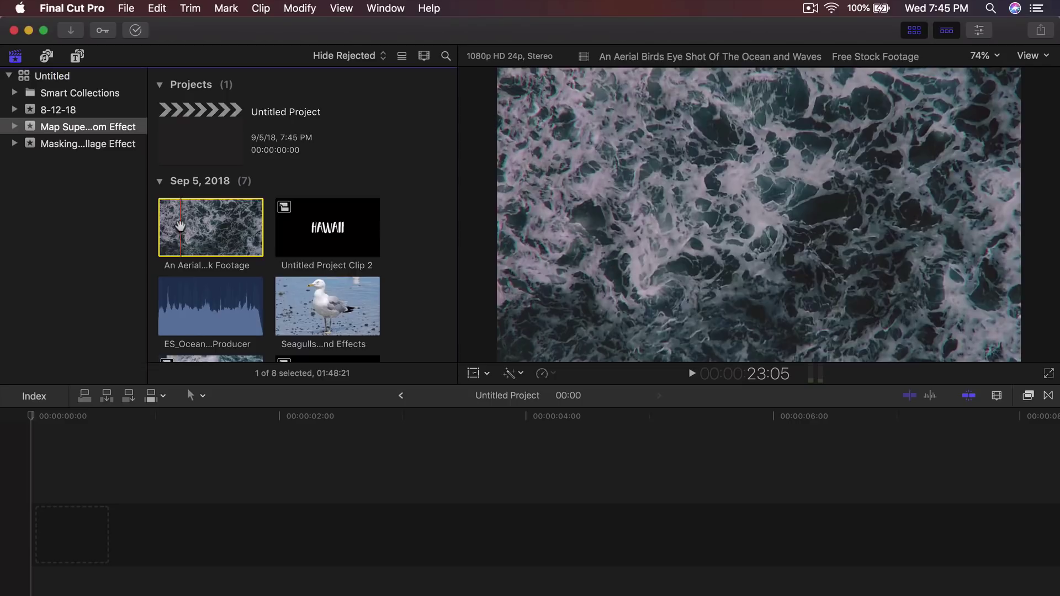
left_click_drag(180, 225, 82, 516)
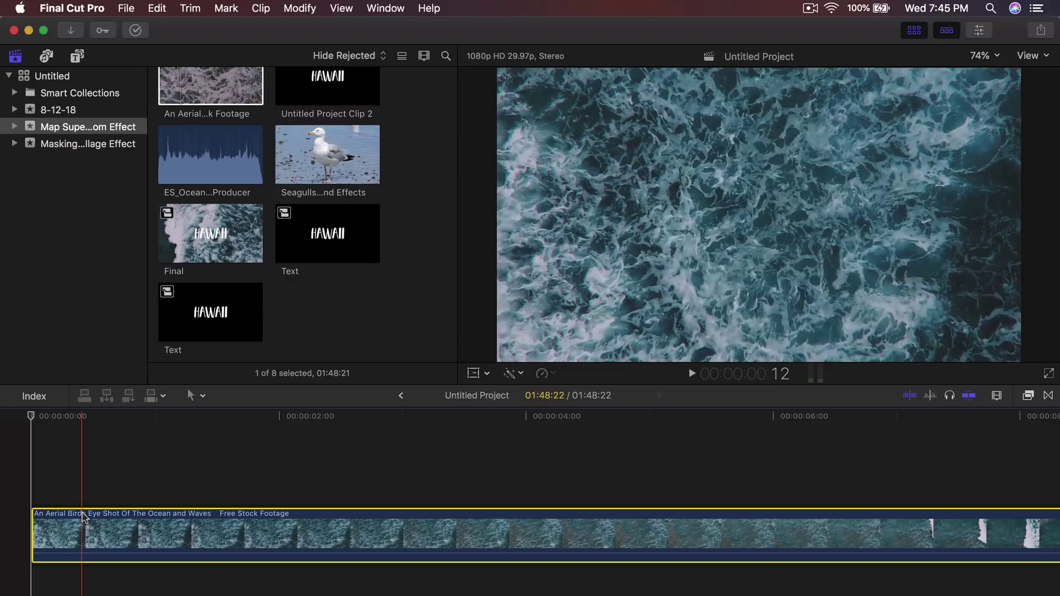
- Blade the aerial clip just before and just after the wave section
left_click(916, 30)
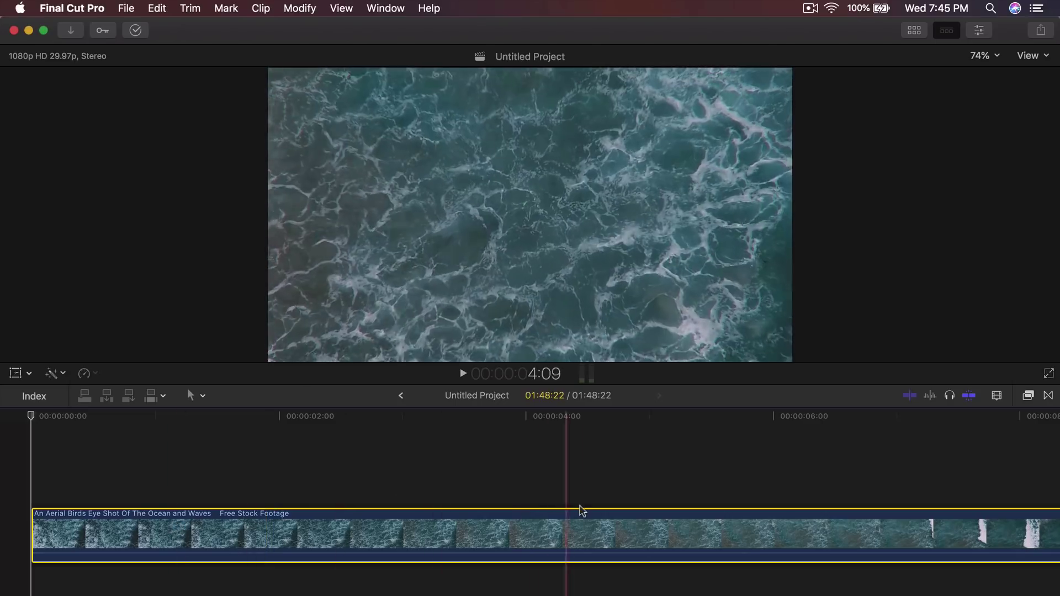
key("shift+z")
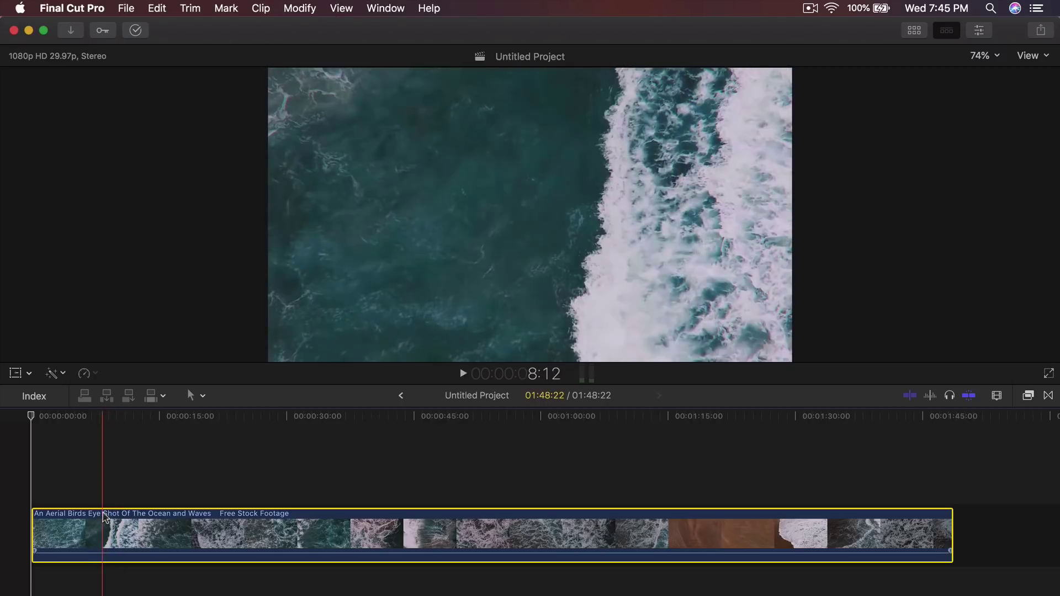
key("b")
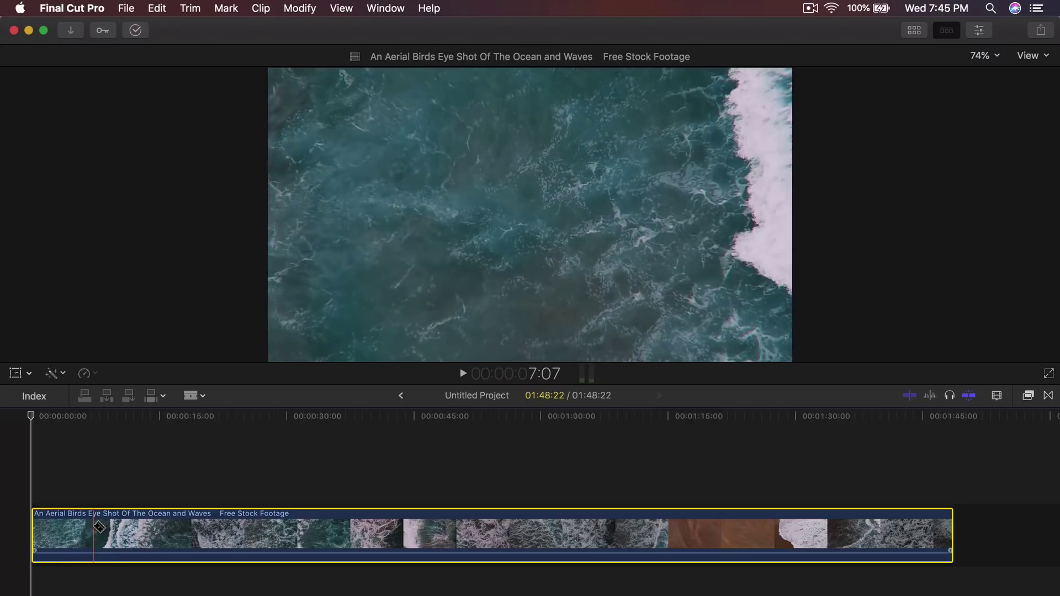
left_click(93, 527)
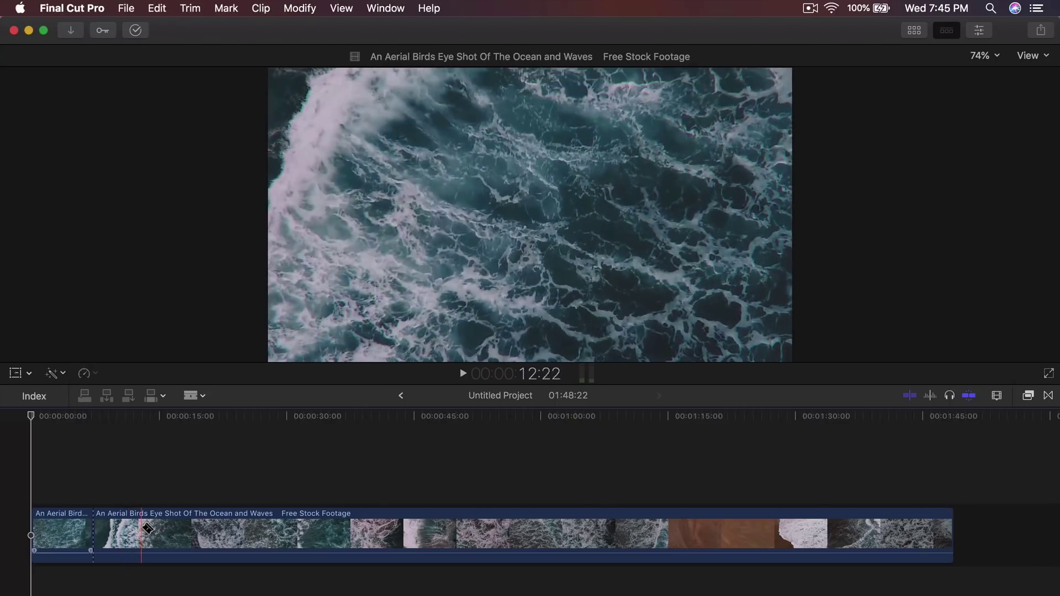
left_click(146, 529)
- Delete the opening and trailing pieces, keeping only the 6:02 wave shot
key("a")
left_click(213, 530)
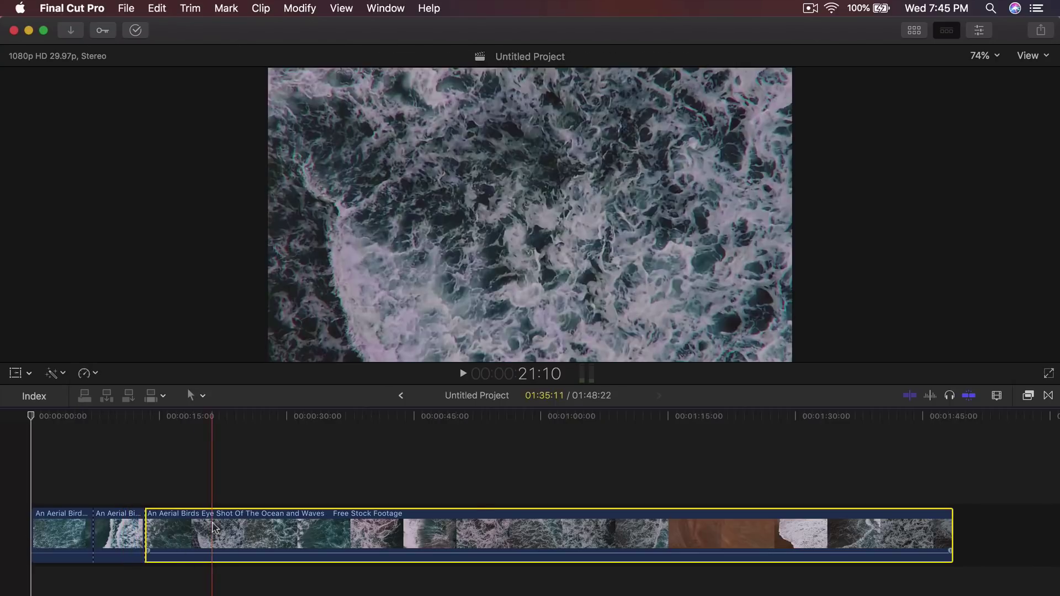
left_click(64, 533)
key("Delete")
left_click(188, 540)
key("Delete")
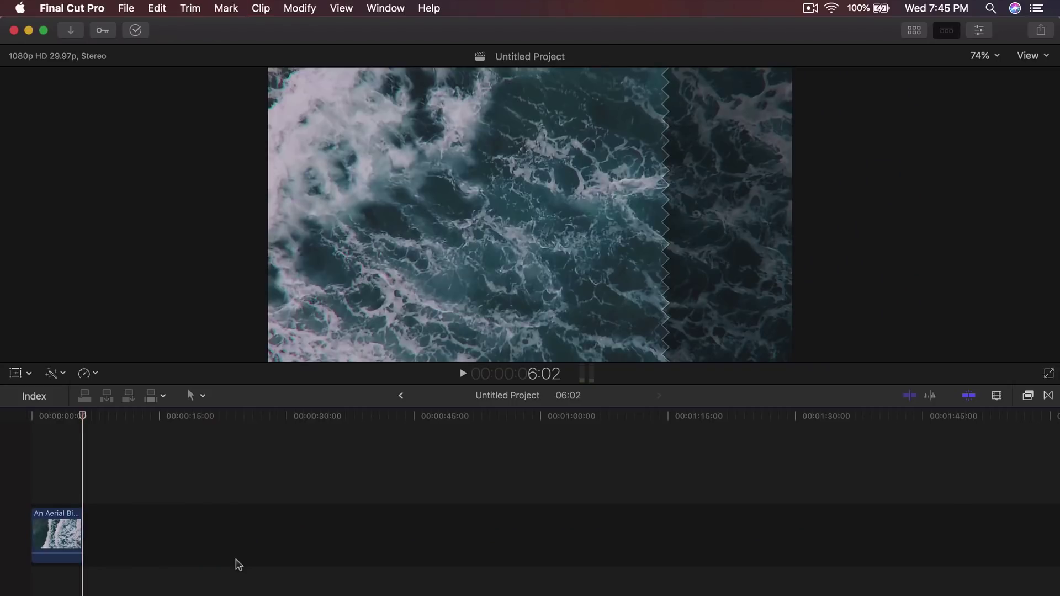
key("shift+z")
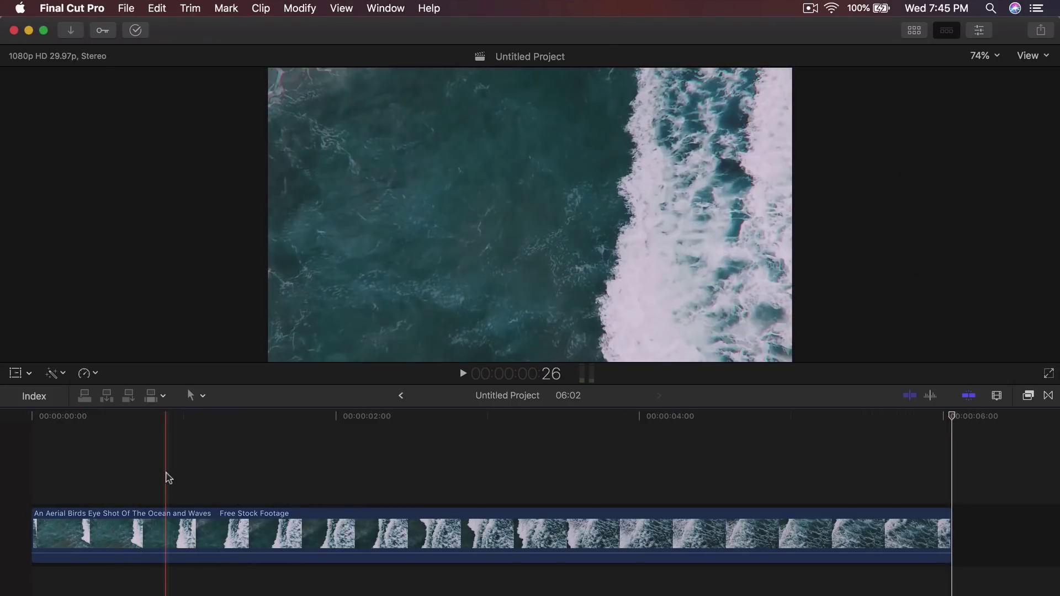
left_click(629, 527)
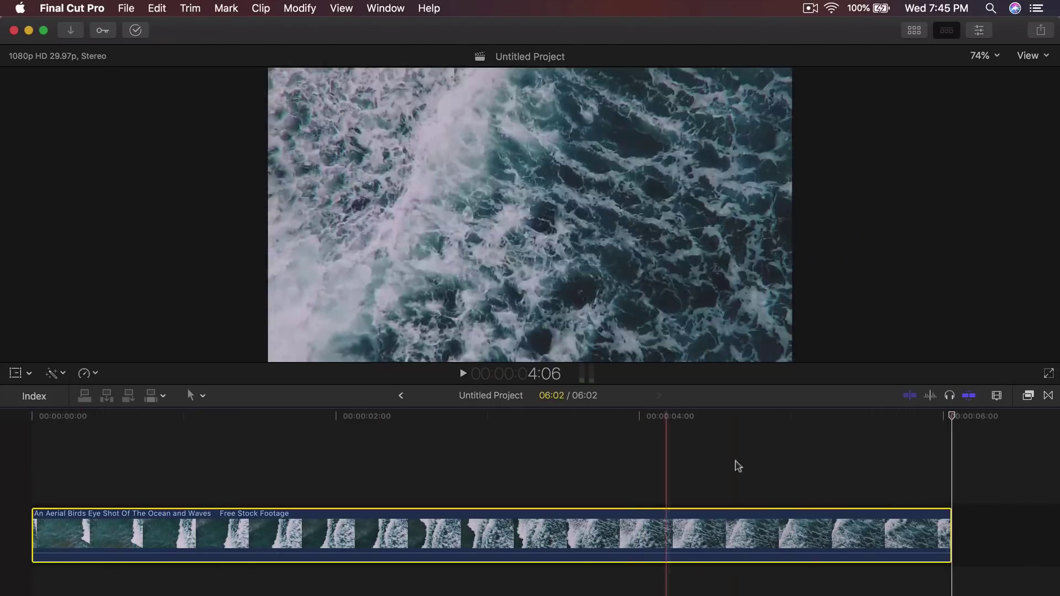
left_click(549, 420)
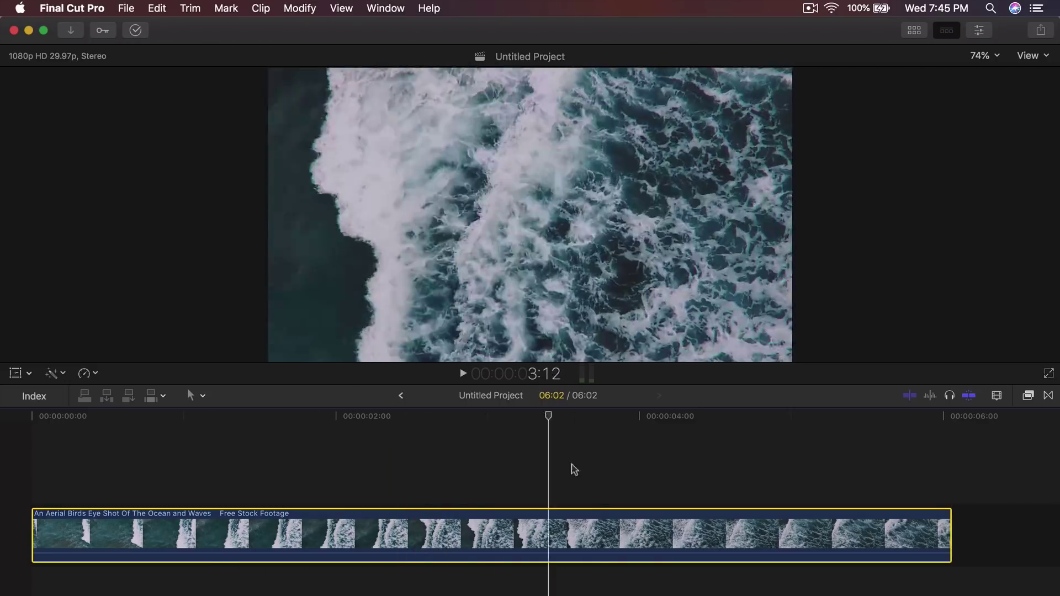
left_click(75, 426)
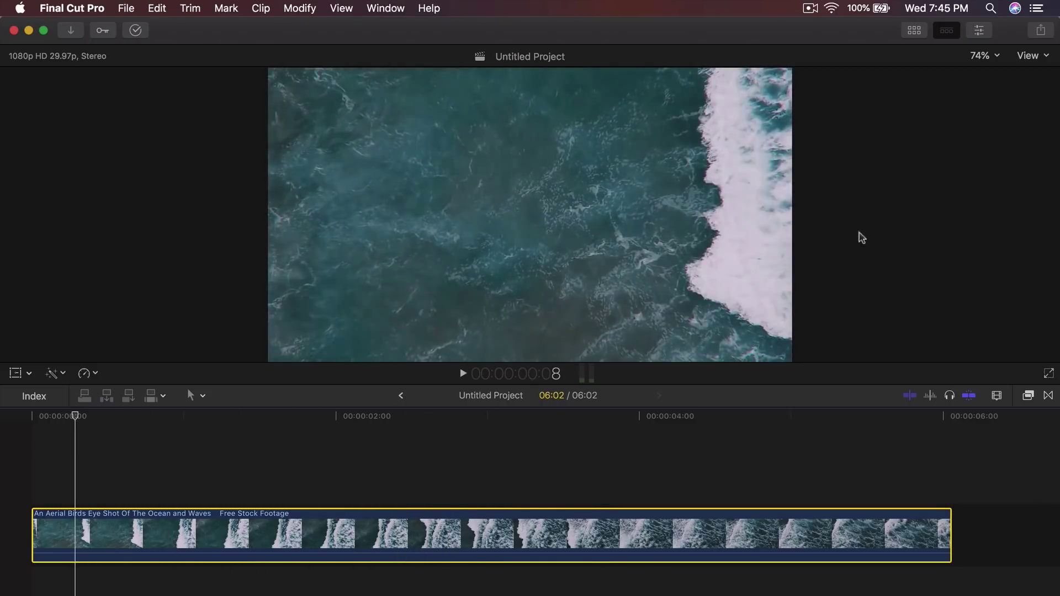
- Add a Basic Title above the ocean clip, trimmed to match its 6:02 length
left_click(915, 30)
left_click(77, 56)
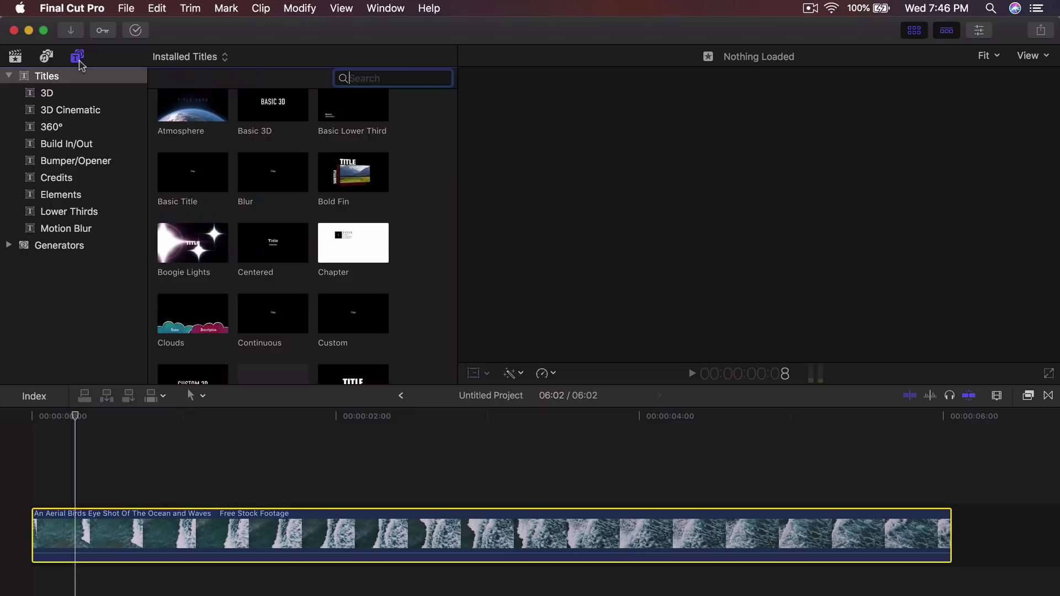
left_click(203, 182)
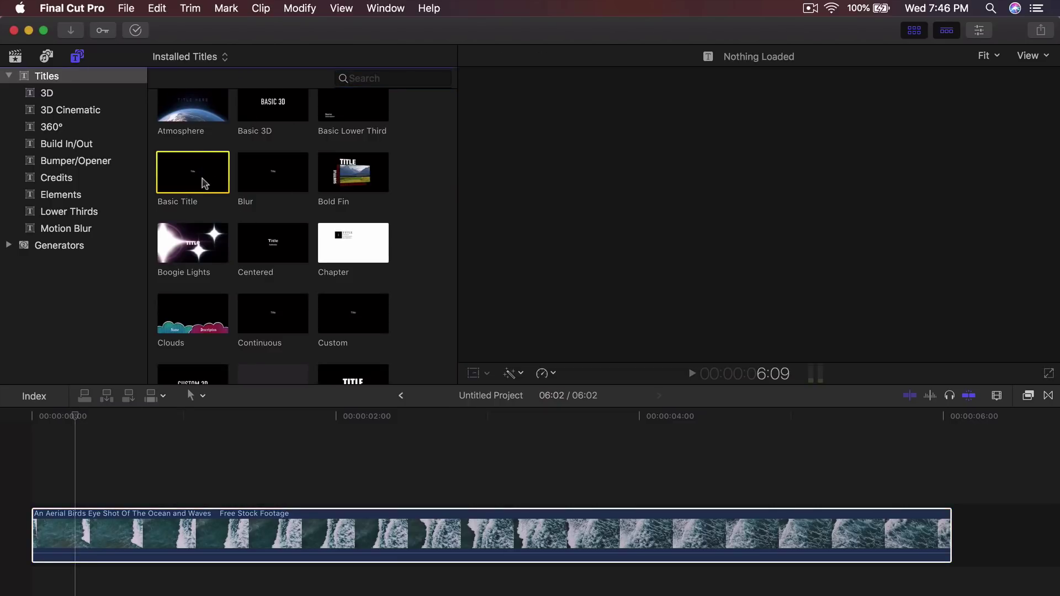
left_click_drag(204, 182, 47, 494)
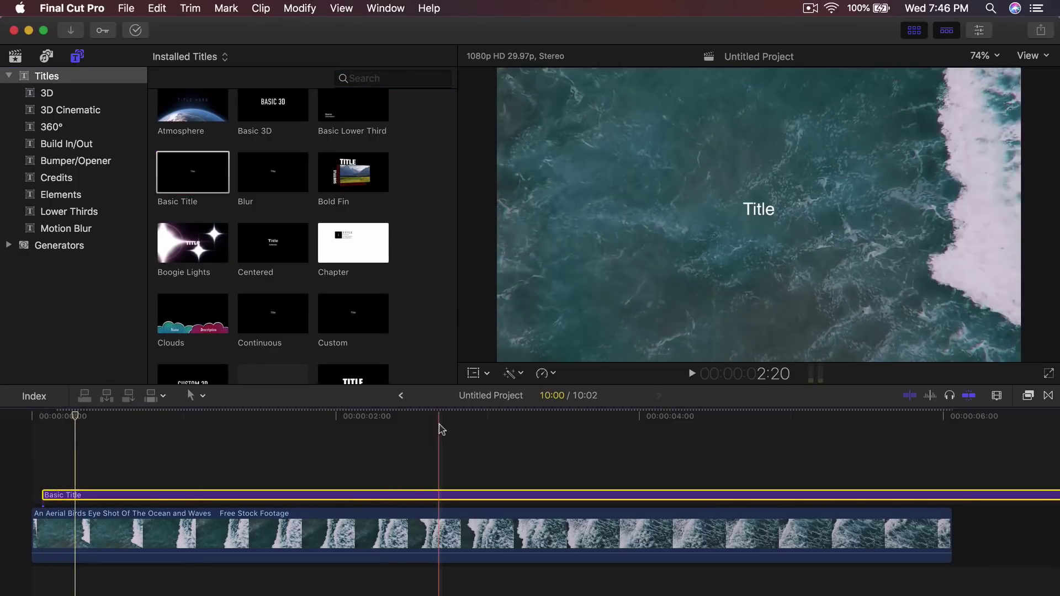
left_click_drag(403, 495, 367, 497)
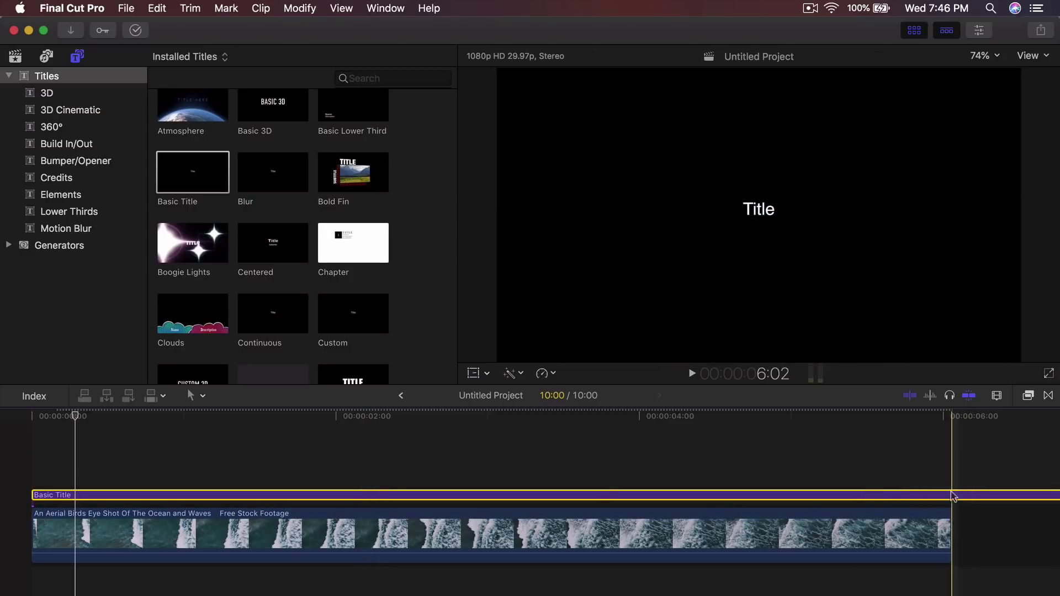
key("super+b")
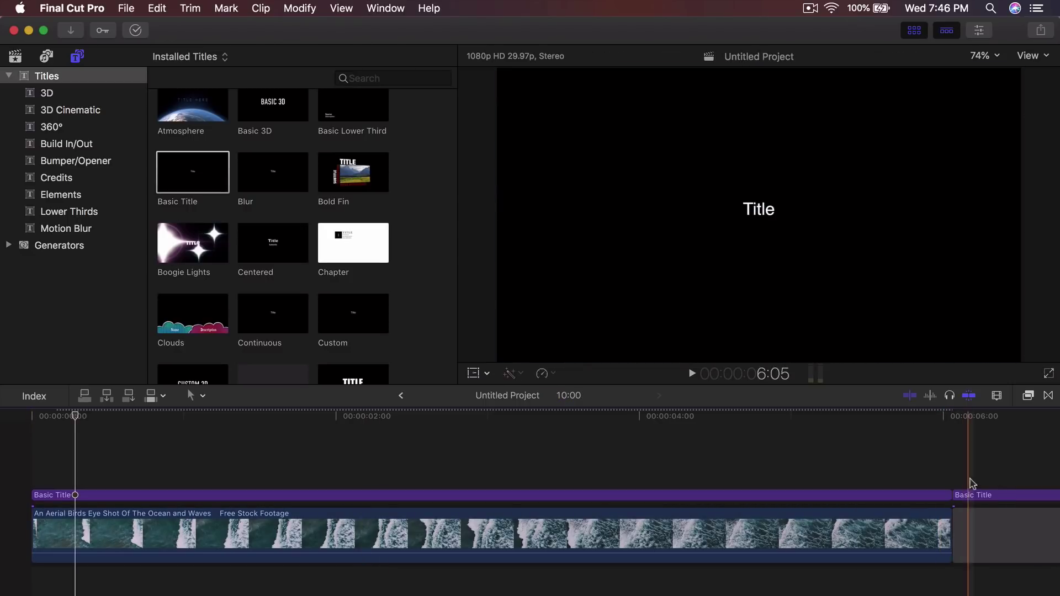
left_click(973, 494)
key("Delete")
- Change the title text to HAWAII and set its font to So What
left_click(914, 30)
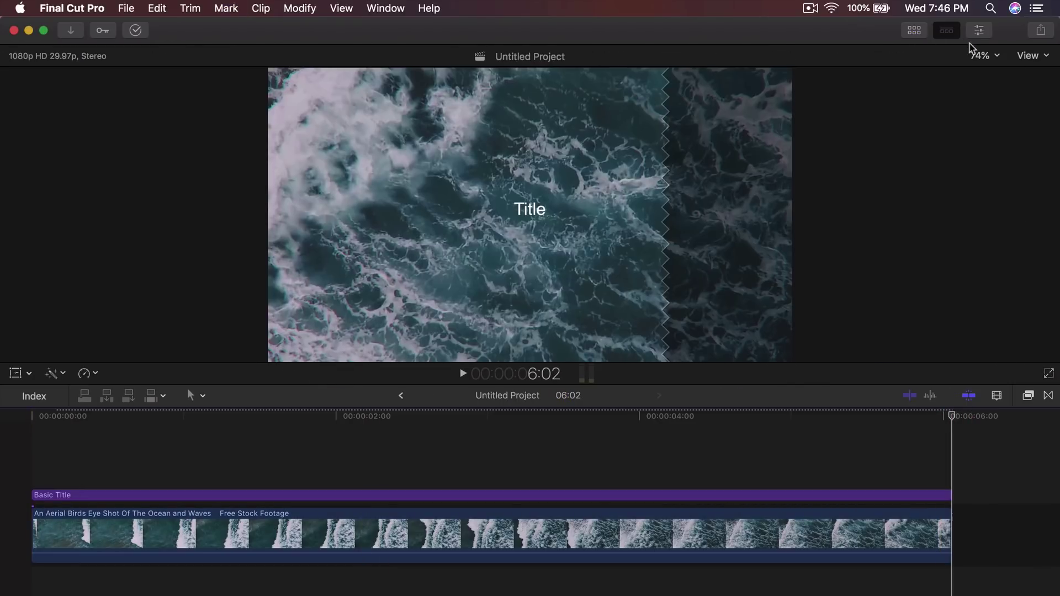
left_click(978, 30)
left_click(294, 414)
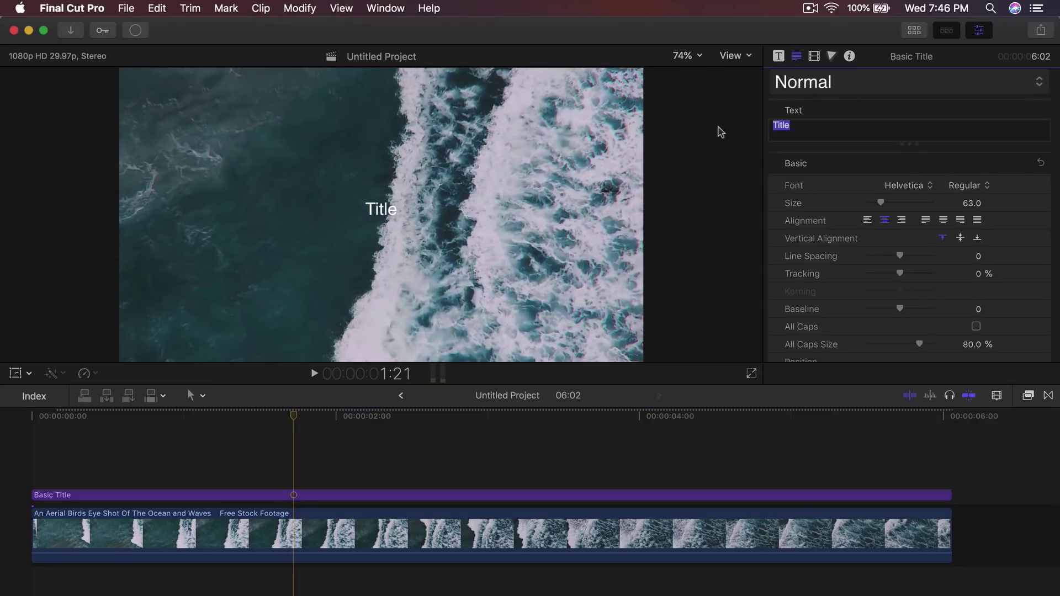
type("HAWAII")
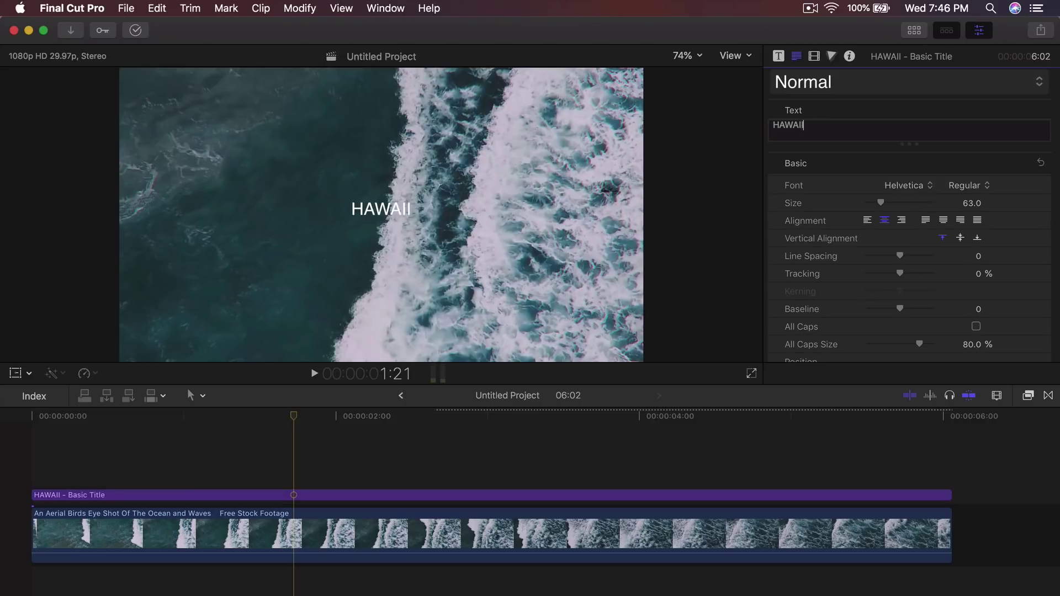
key("super+a")
left_click(914, 189)
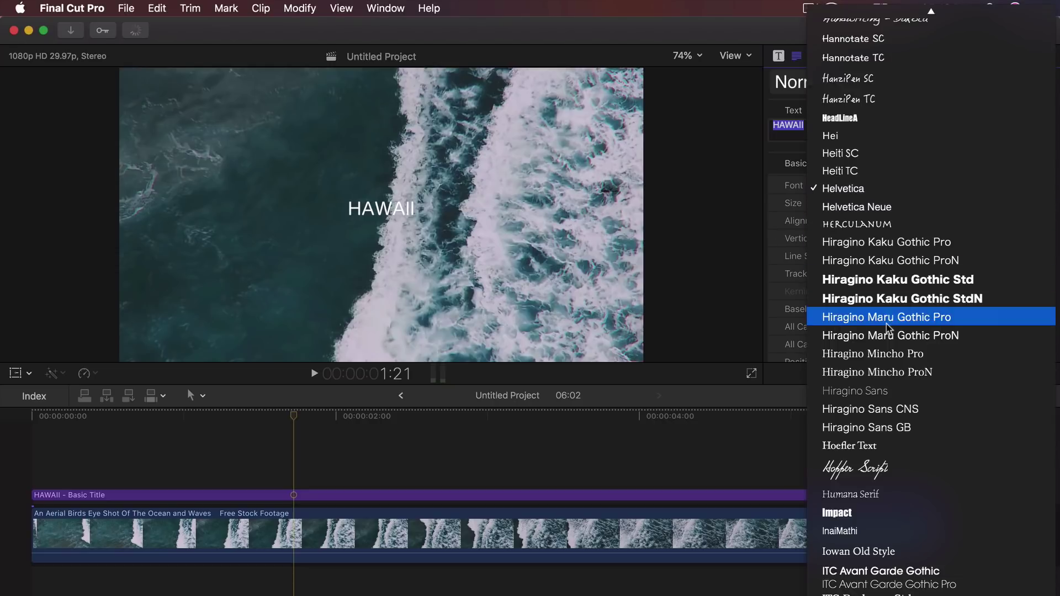
scroll(889, 505, "down", 10)
scroll(895, 509, "down", 15)
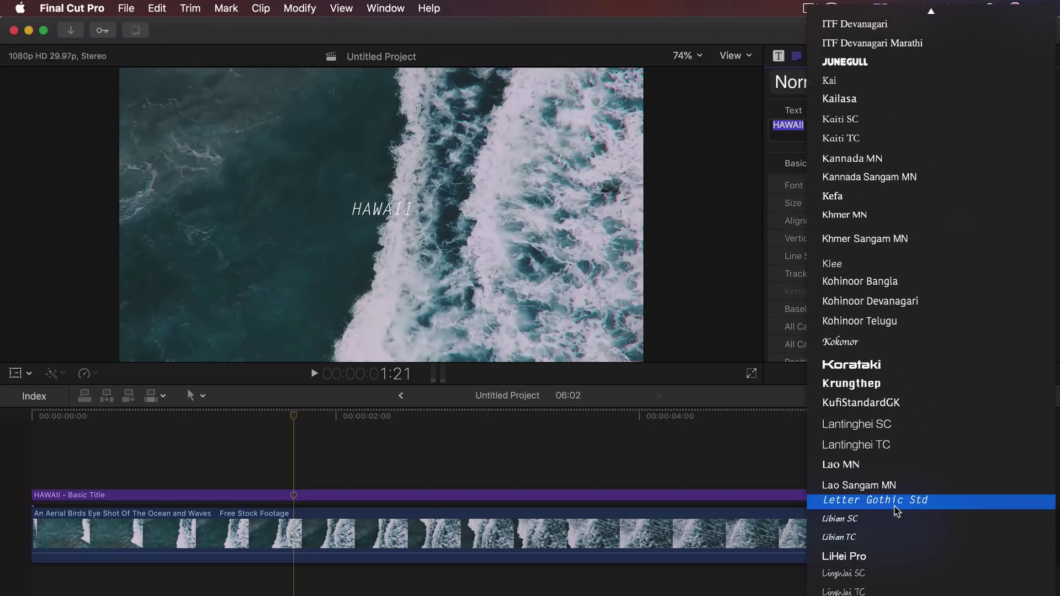
left_click(895, 508)
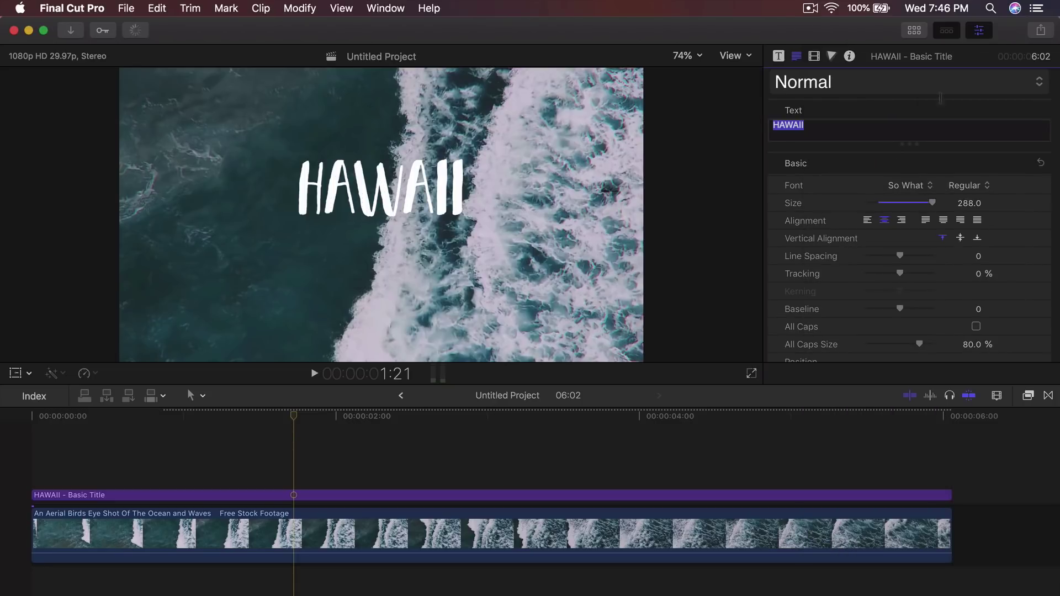
- Reposition the HAWAII title lower and centred in the viewer
left_click(979, 29)
left_click_drag(489, 209, 501, 233)
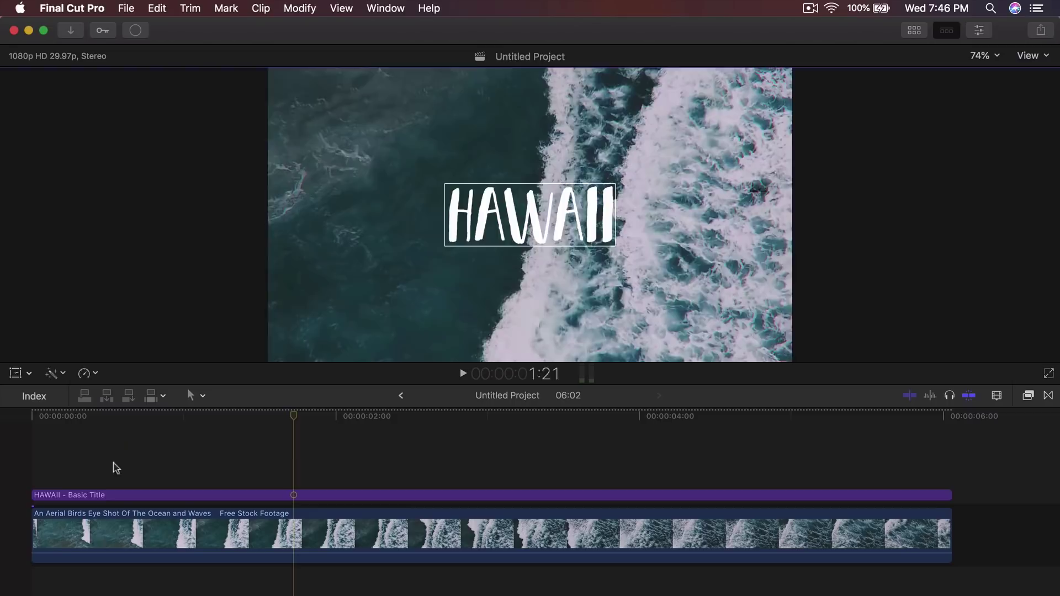
left_click(86, 488)
left_click(83, 496)
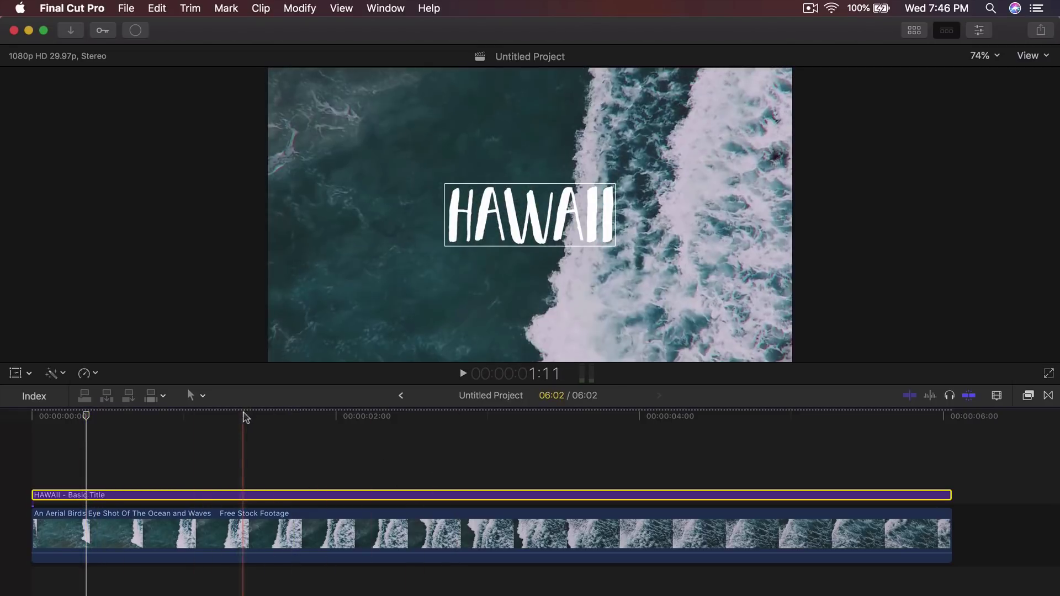
left_click(323, 415)
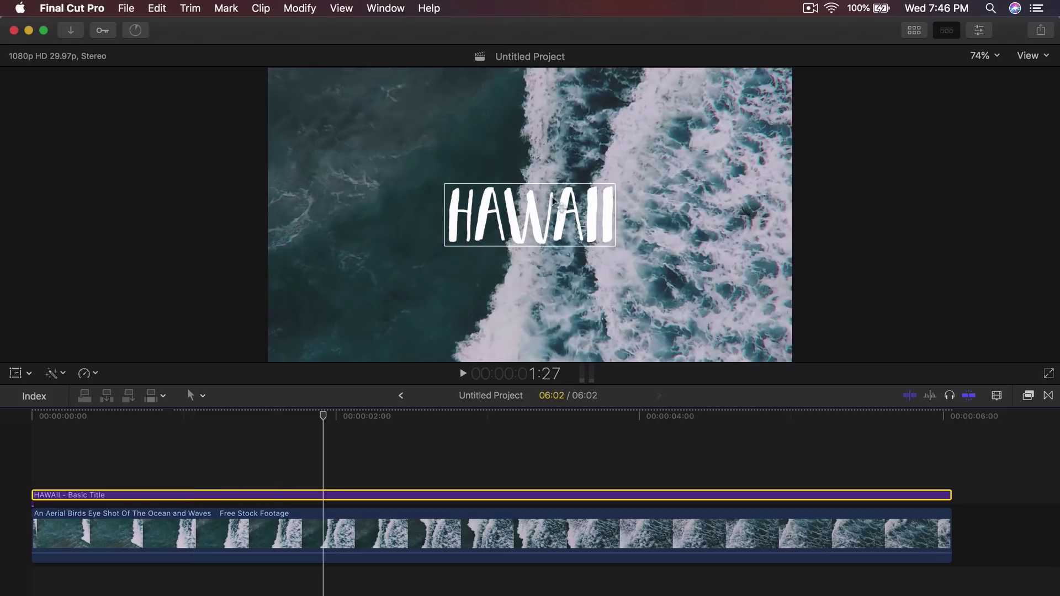
left_click_drag(553, 200, 550, 208)
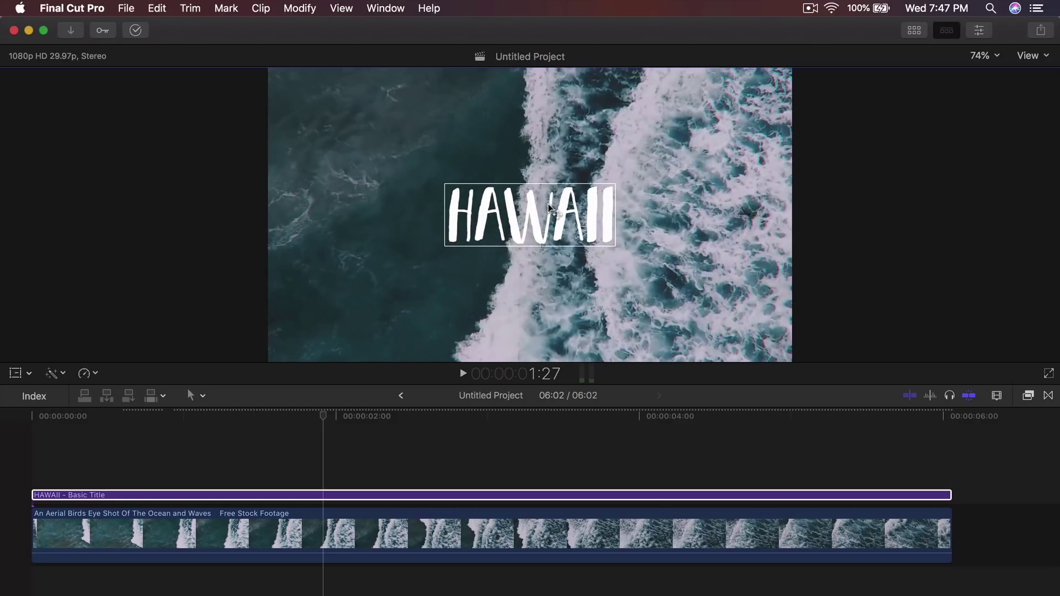
- Nest the HAWAII title in a compound clip named 'Text', check inside, then return to the project
right_click(228, 496)
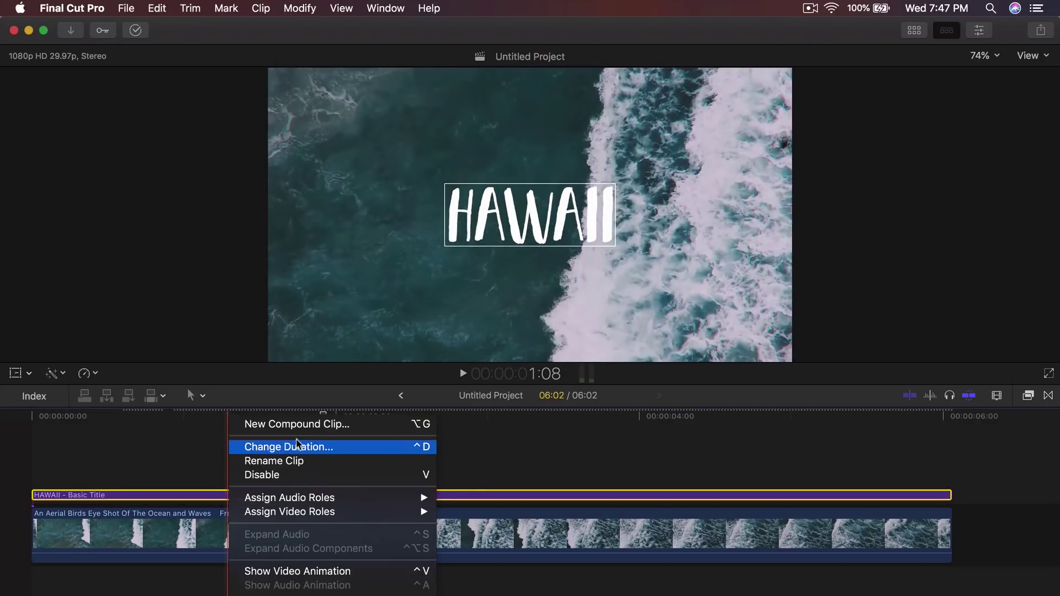
left_click(290, 424)
type("T")
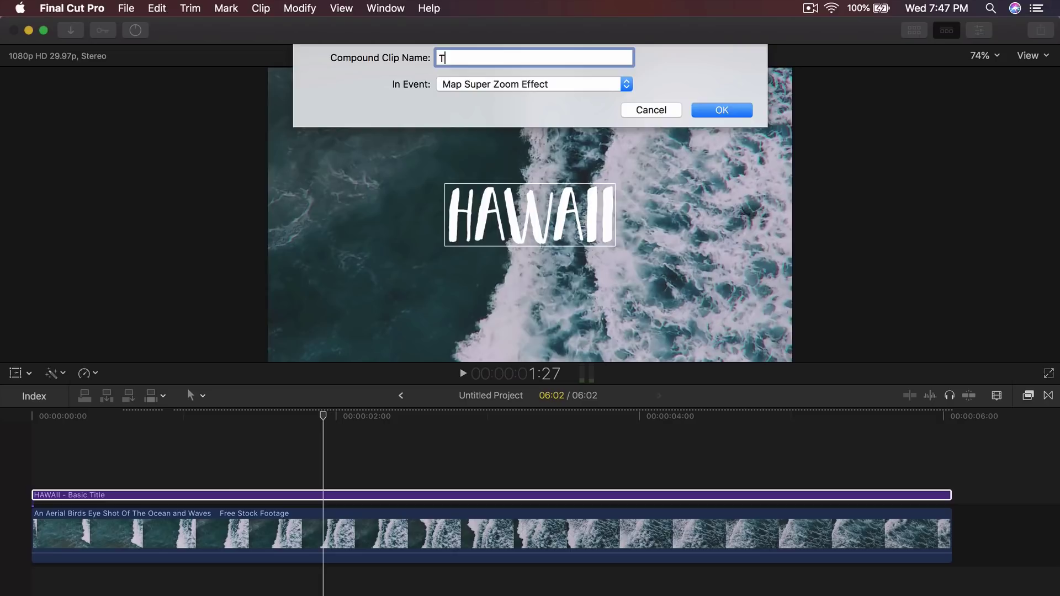
type("ext")
key("Return")
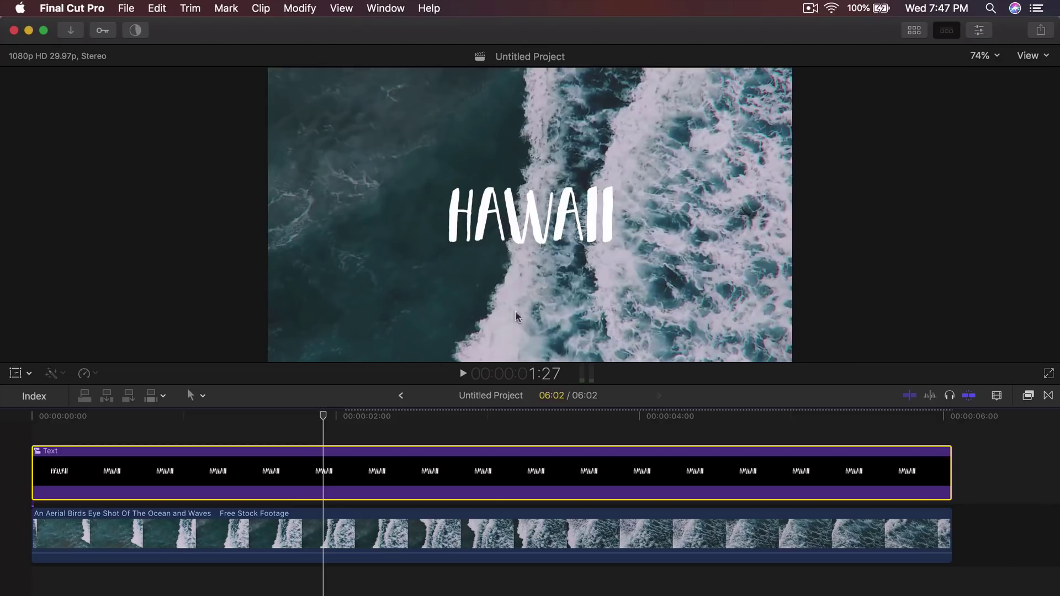
double_click(291, 484)
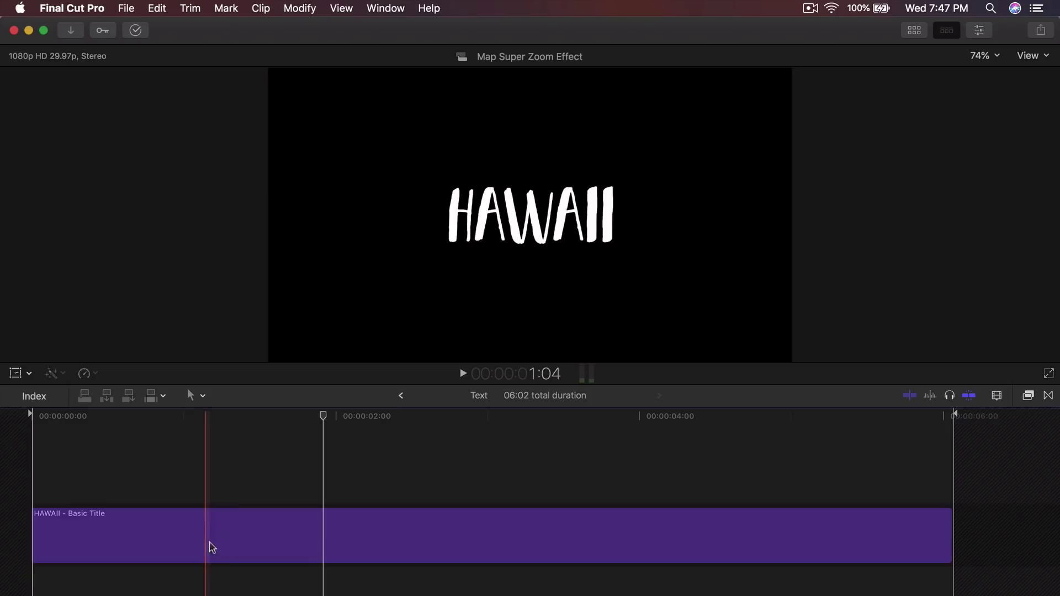
left_click(260, 558)
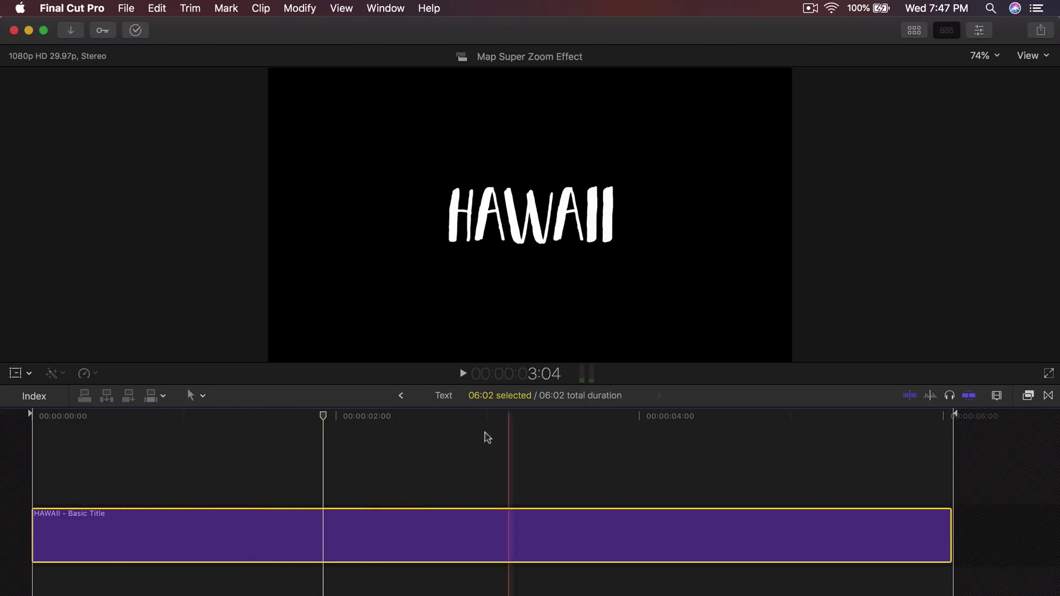
left_click(401, 395)
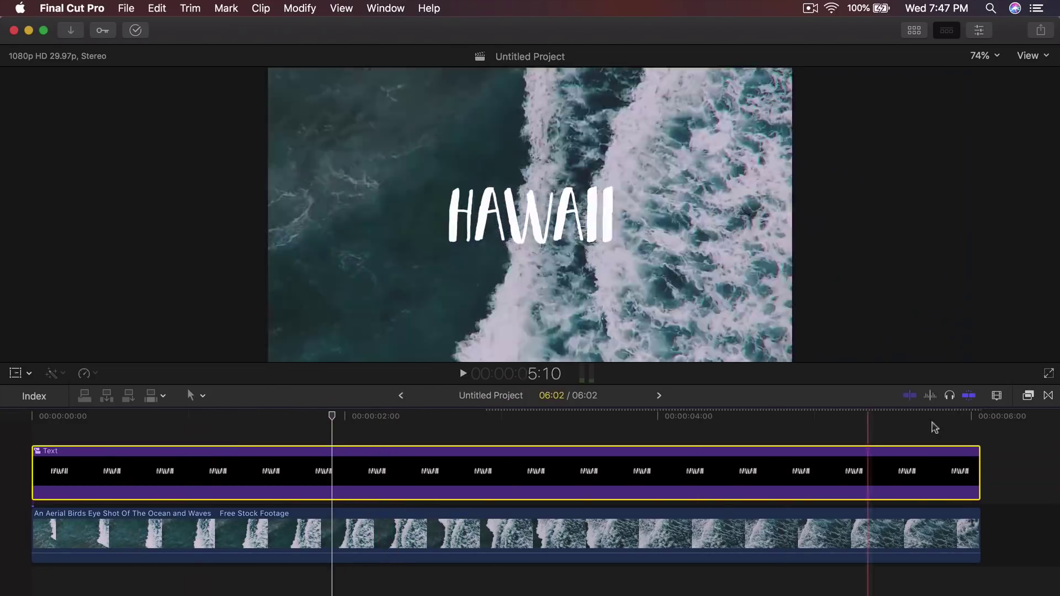
- Apply the Draw Mask effect from Masks to the Text compound clip and show its settings at the start
left_click(1029, 398)
scroll(787, 591, "down", 3)
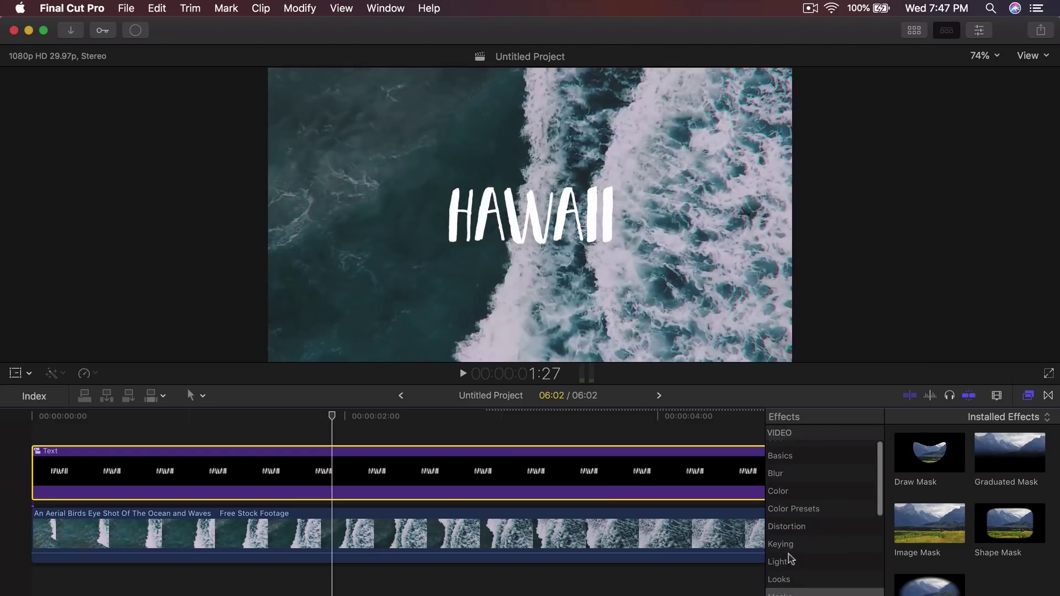
left_click(788, 591)
scroll(796, 588, "down", 3)
left_click(928, 465)
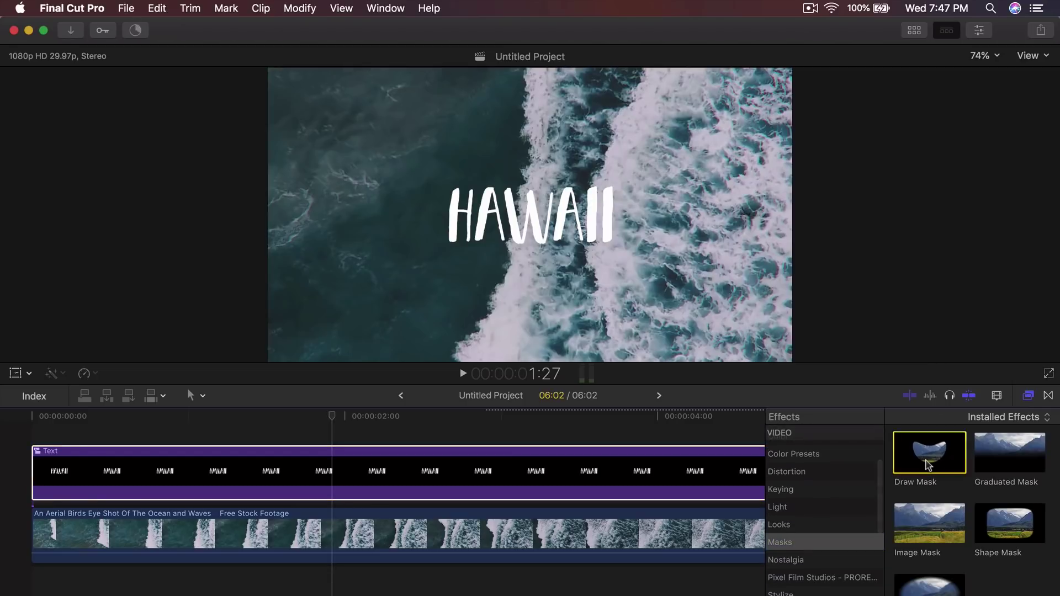
left_click_drag(927, 466, 576, 485)
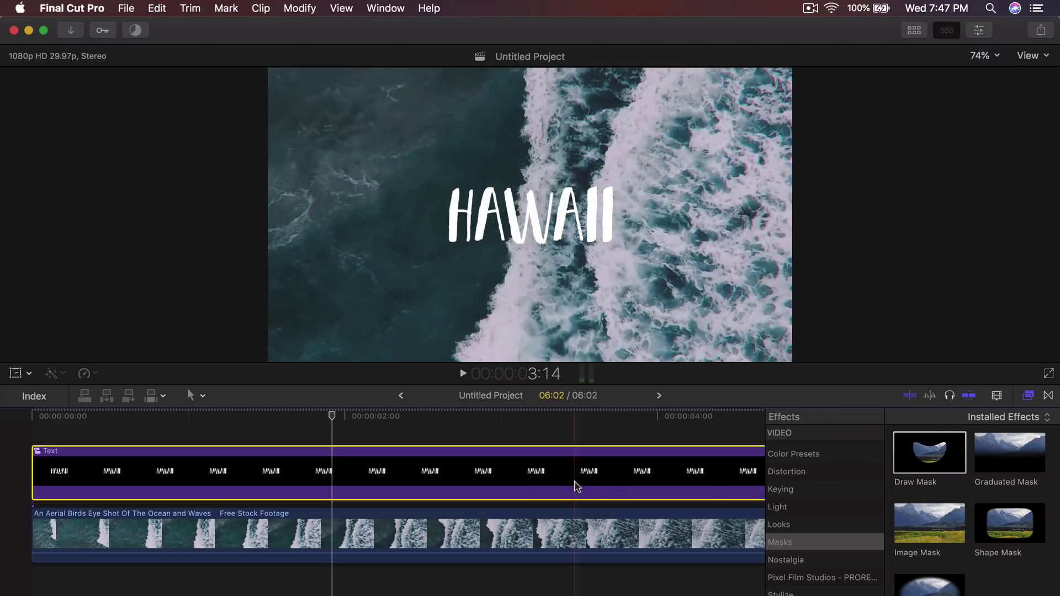
left_click(1028, 396)
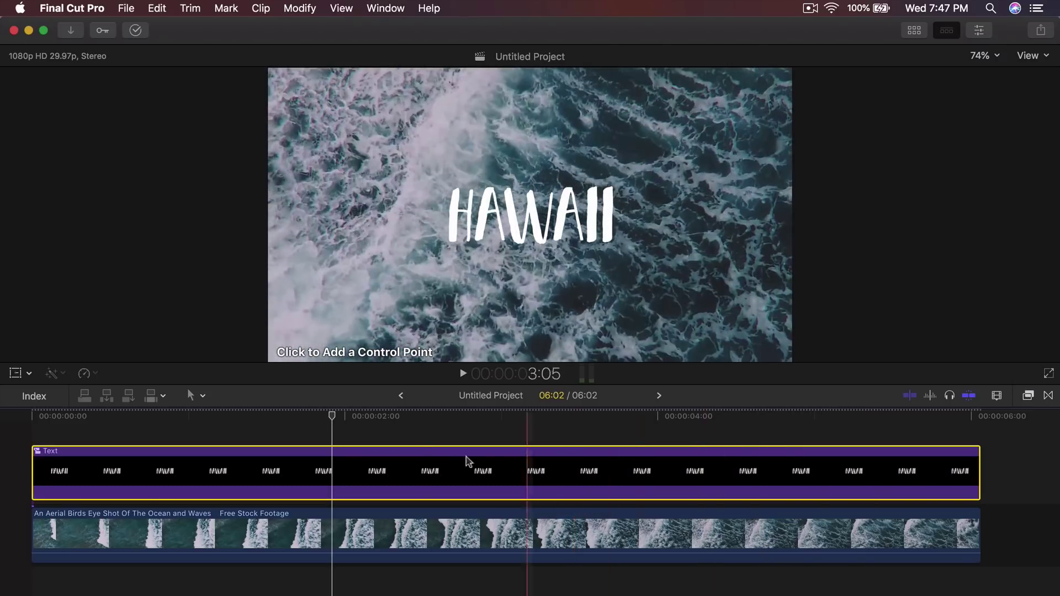
left_click(41, 418)
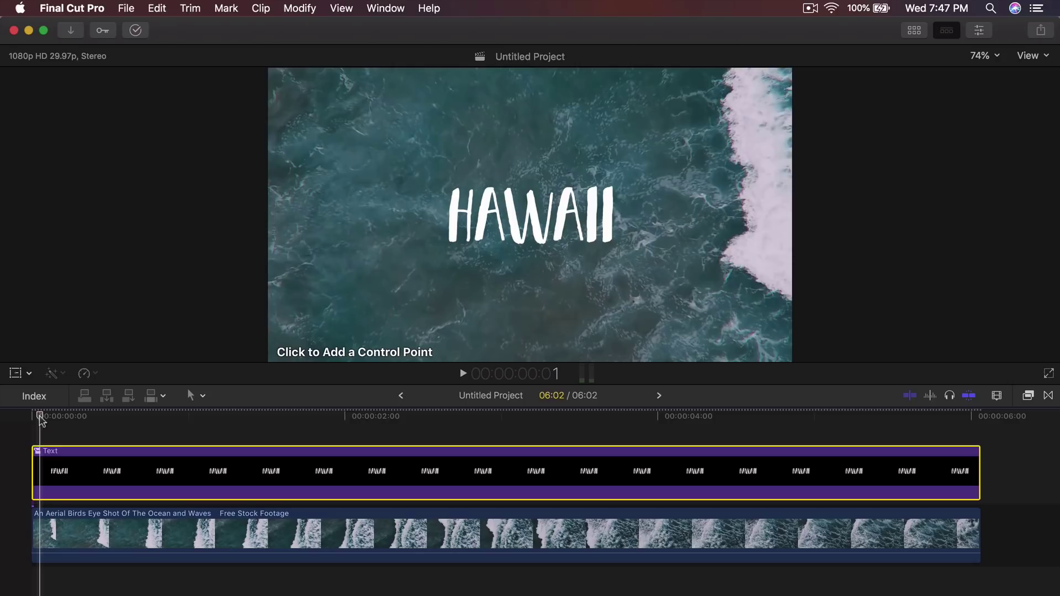
left_click(982, 30)
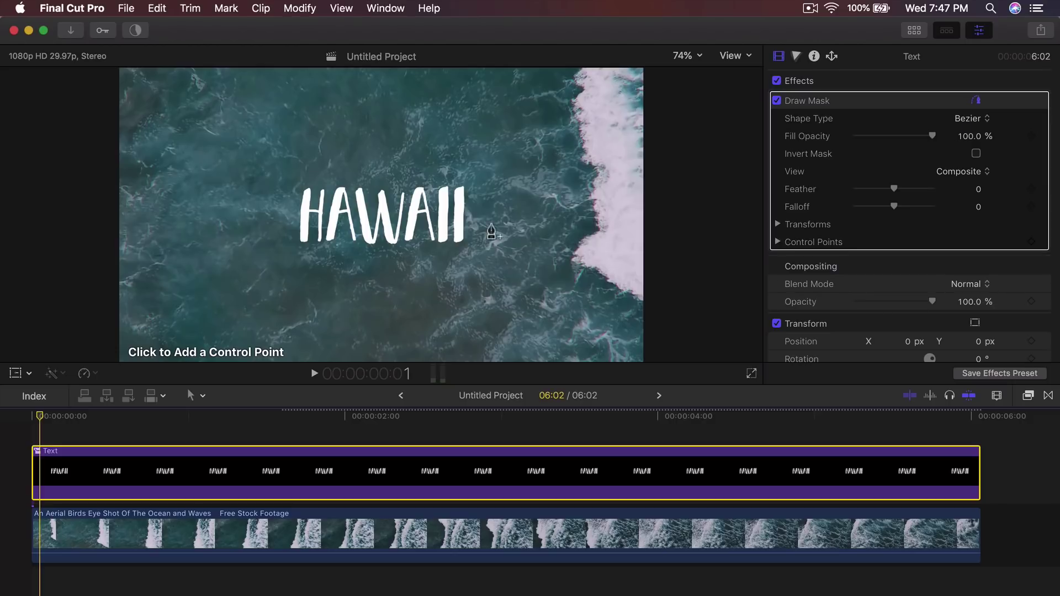
- Advance to around frame 19 and begin the mask near the wave edge, undoing a stray point
left_click(81, 417)
left_click_drag(82, 414, 176, 425)
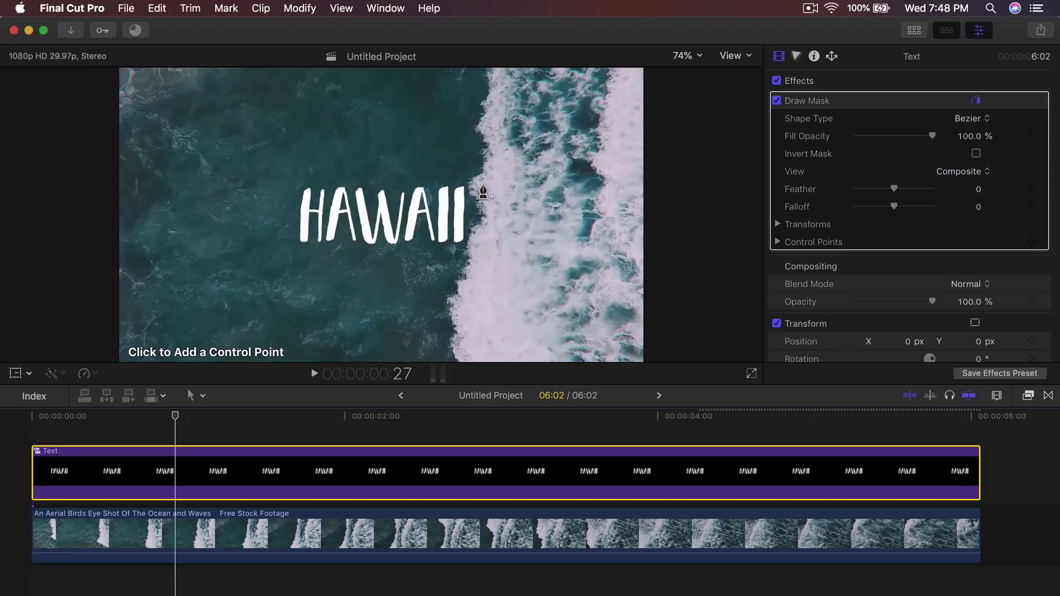
left_click(484, 158)
left_click(484, 264)
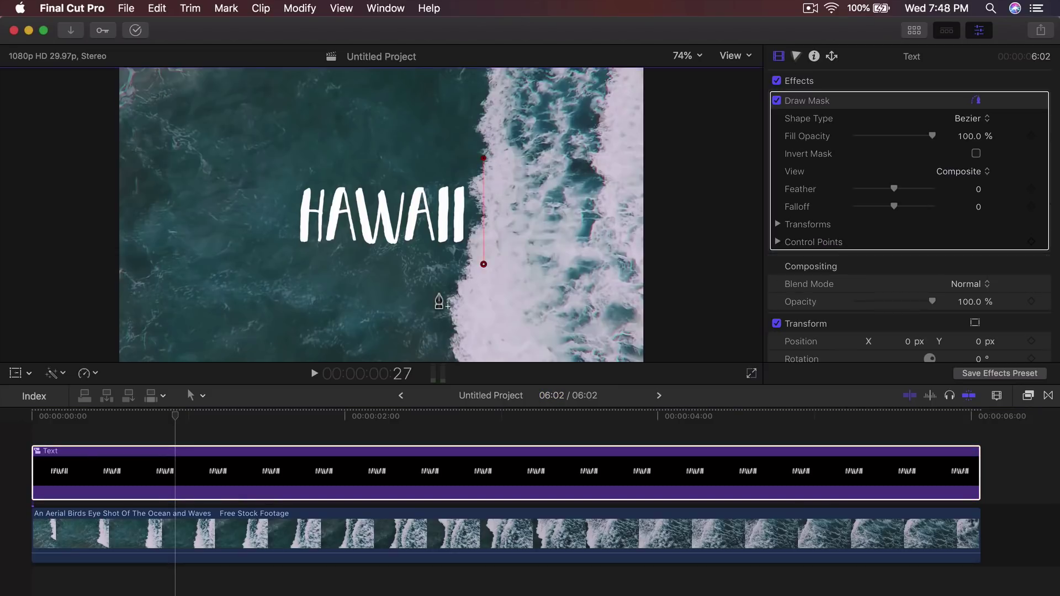
key("super+z")
left_click(199, 425)
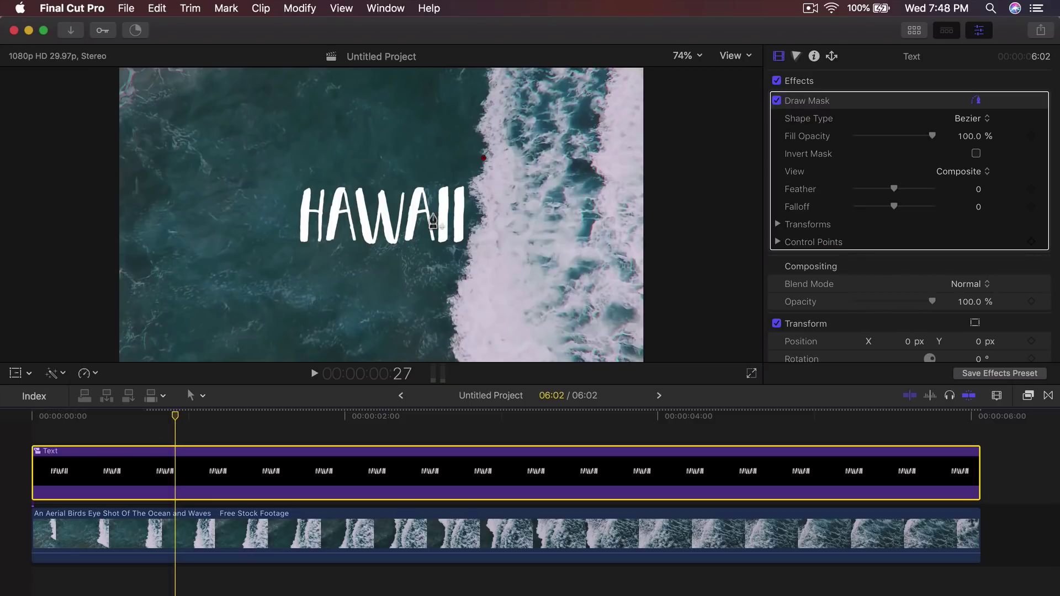
- Place curved mask points down the wave's foam edge, then out to the frame's left edge
left_click(465, 187)
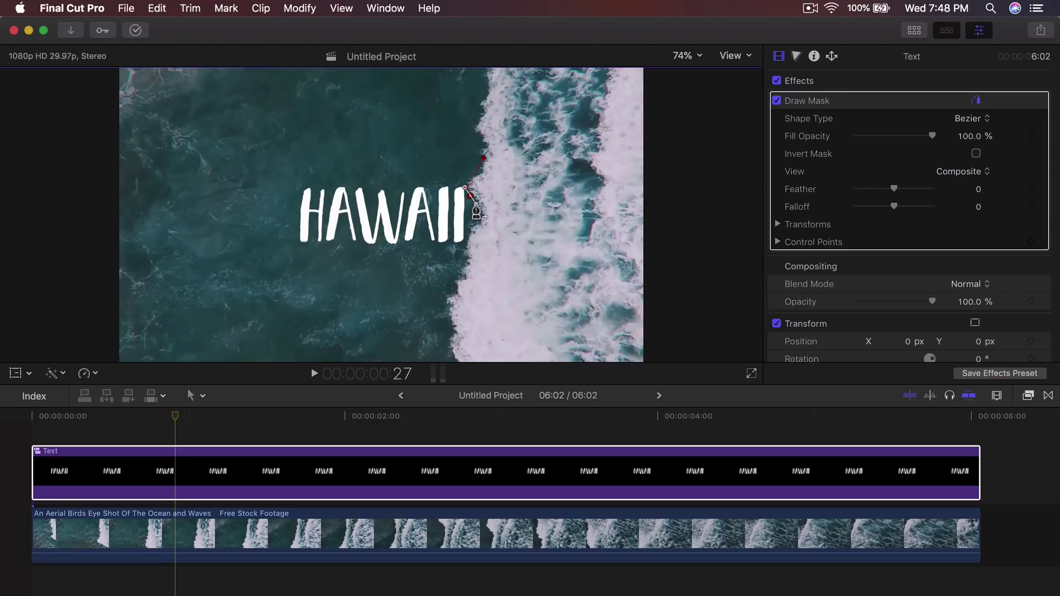
left_click_drag(476, 203, 478, 205)
left_click_drag(465, 240, 465, 239)
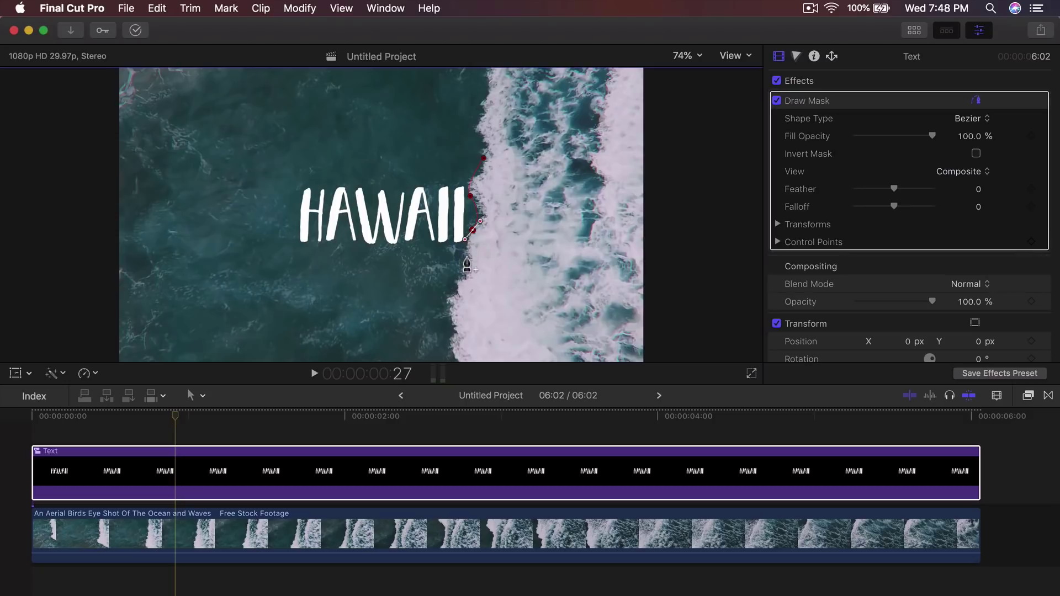
left_click(470, 260)
left_click(133, 260)
key("super+z")
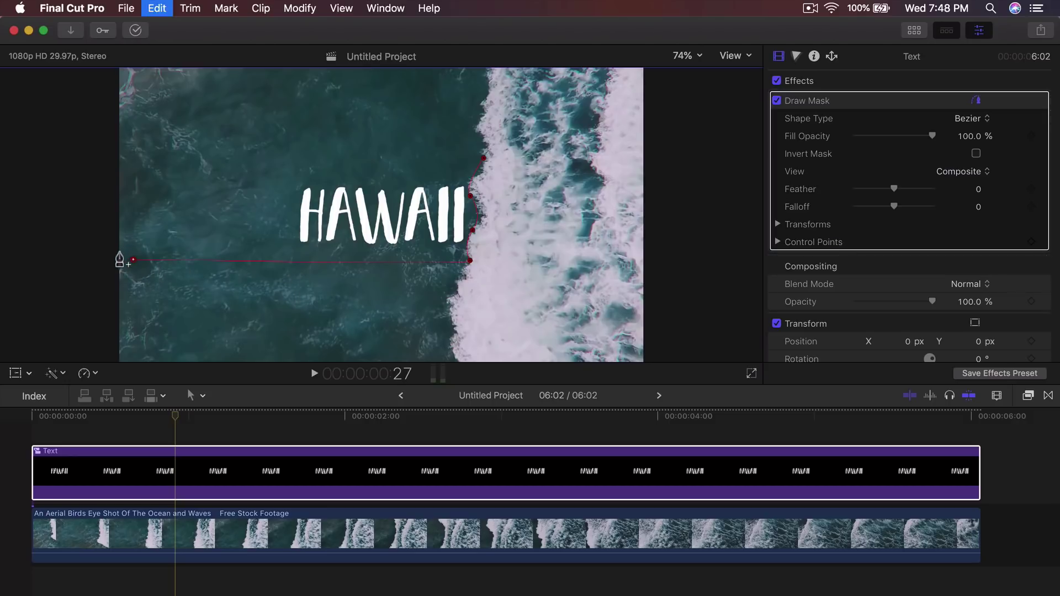
left_click(117, 261)
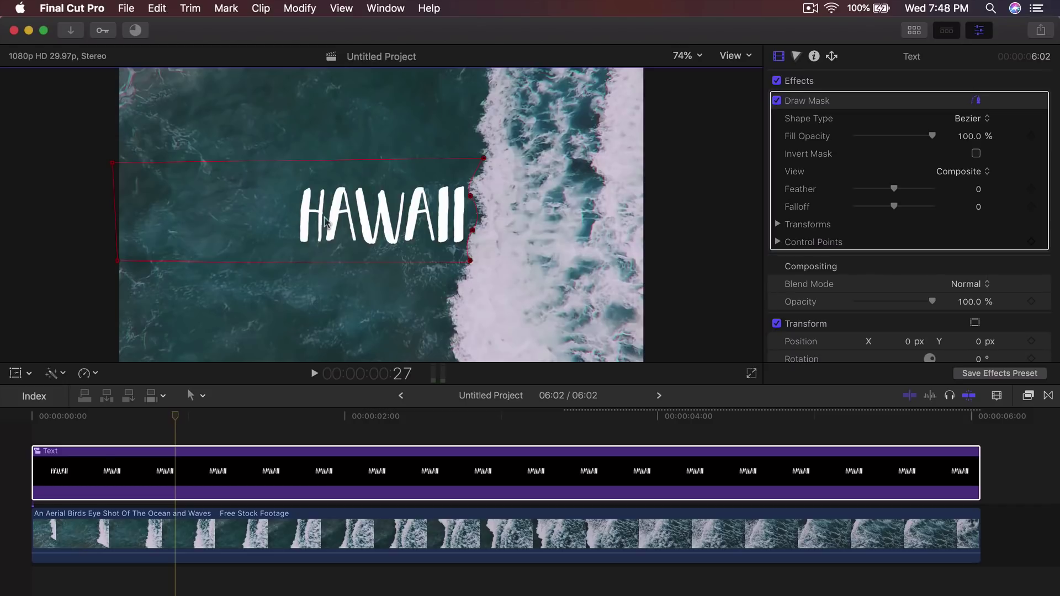
- Add a point on the mask's right edge and enable Invert Mask so HAWAII hides behind the wave
double_click(471, 230)
left_click(976, 154)
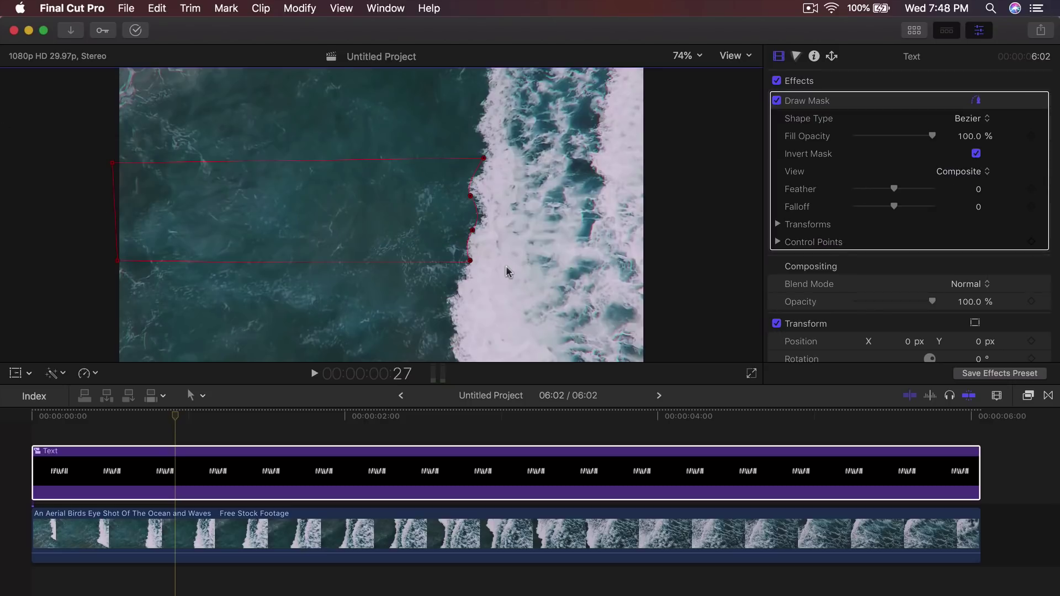
left_click(167, 421)
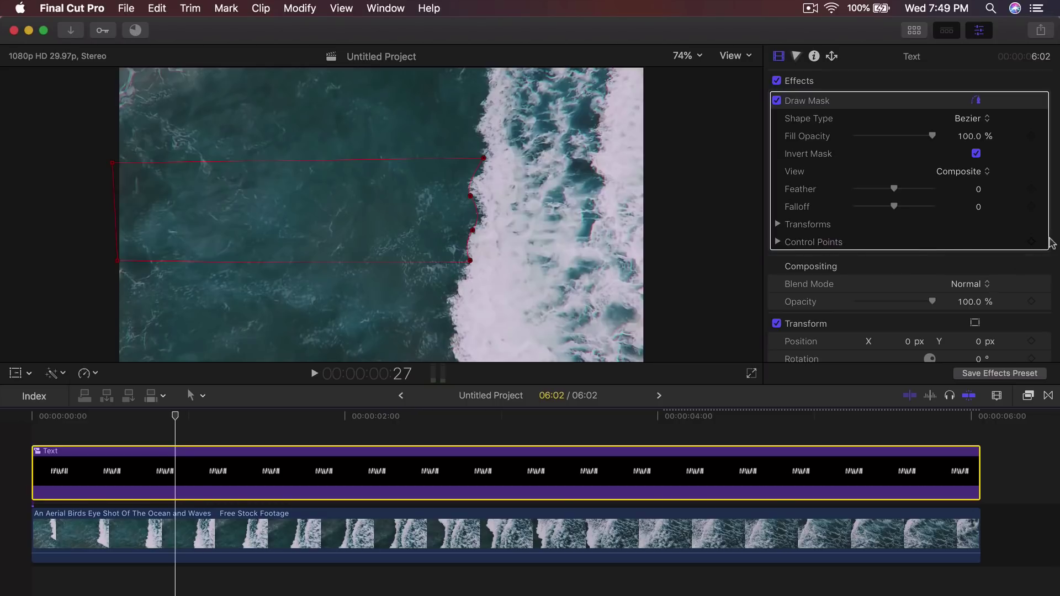
- Set a Control Points keyframe at 0:27 and move the playhead to 3:02
left_click(1032, 243)
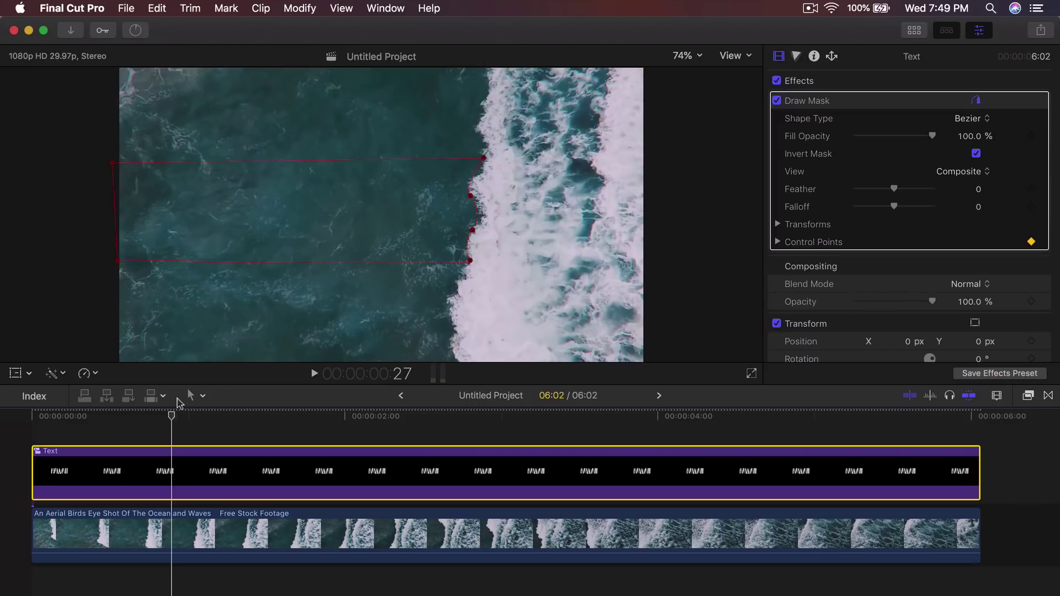
left_click_drag(171, 416, 499, 435)
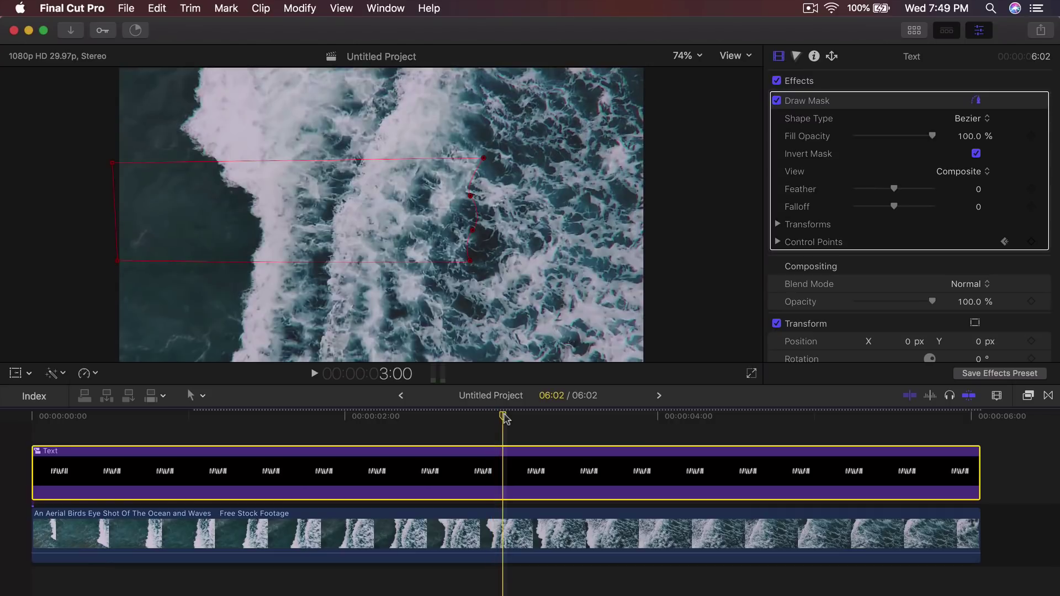
left_click_drag(505, 418, 512, 415)
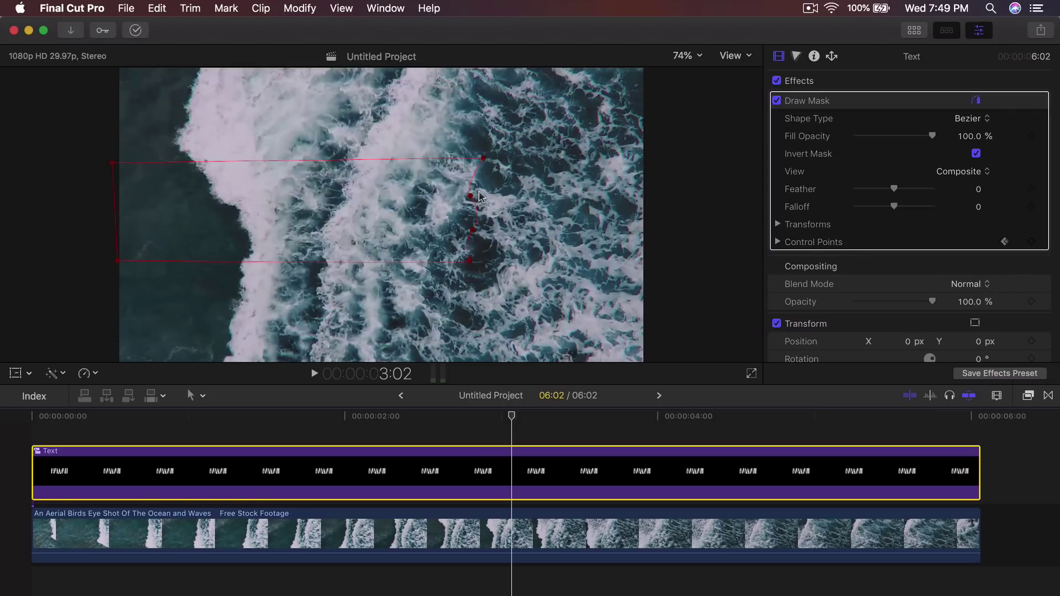
- Drag the four mask points left to the receded wave edge, revealing HAWAII
left_click_drag(470, 261, 222, 261)
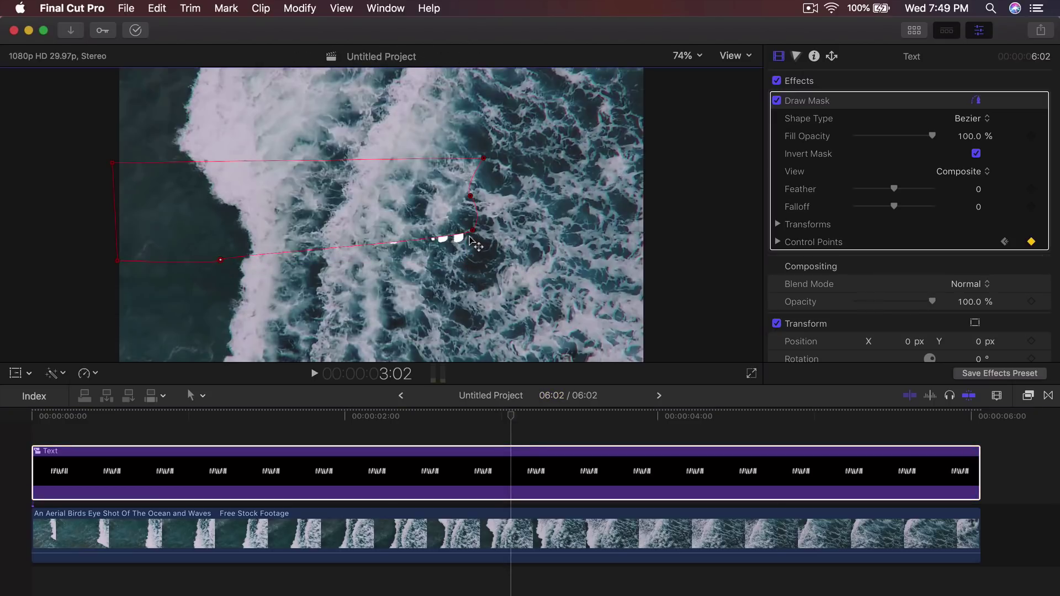
left_click_drag(473, 232, 232, 241)
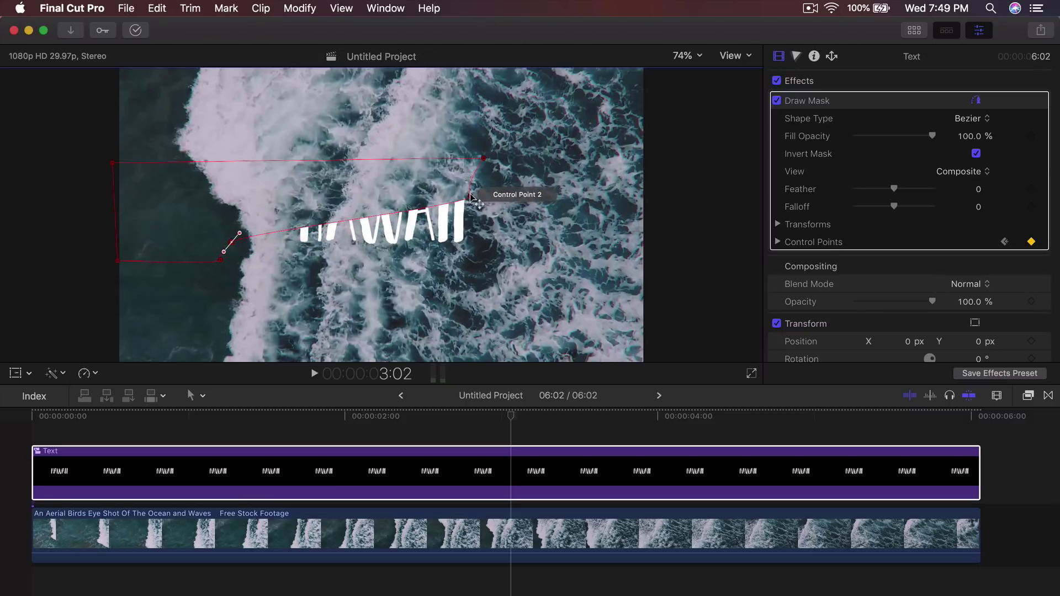
left_click_drag(470, 196, 236, 207)
left_click_drag(481, 157, 237, 162)
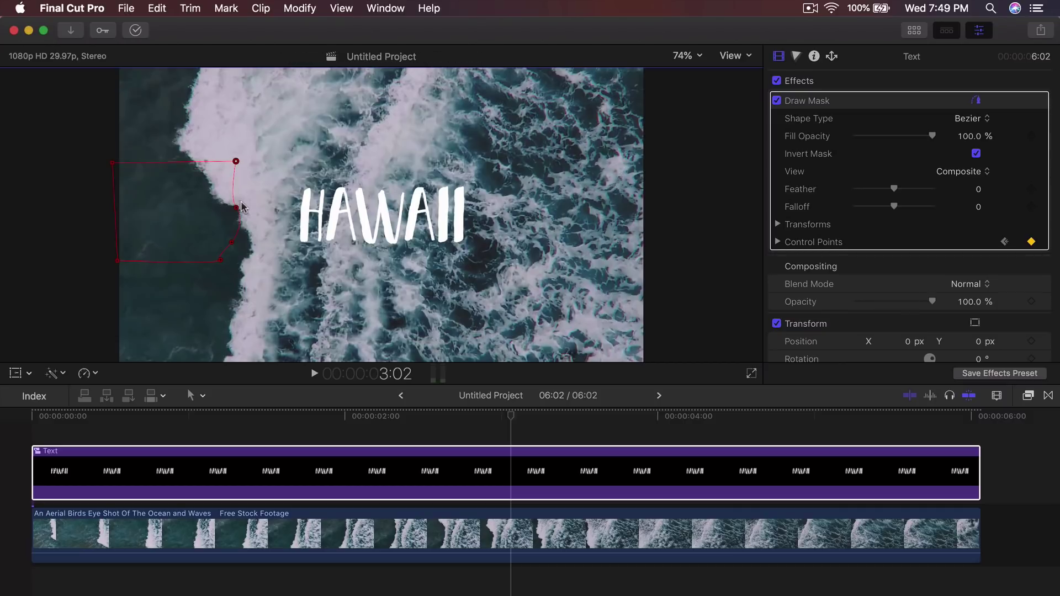
left_click_drag(237, 208, 228, 209)
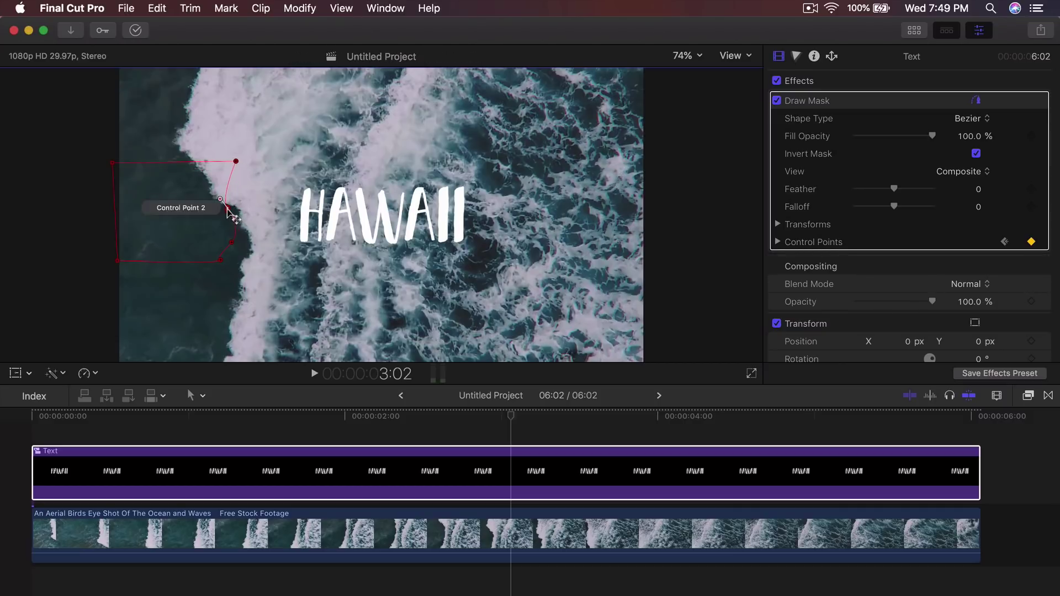
left_click(232, 240)
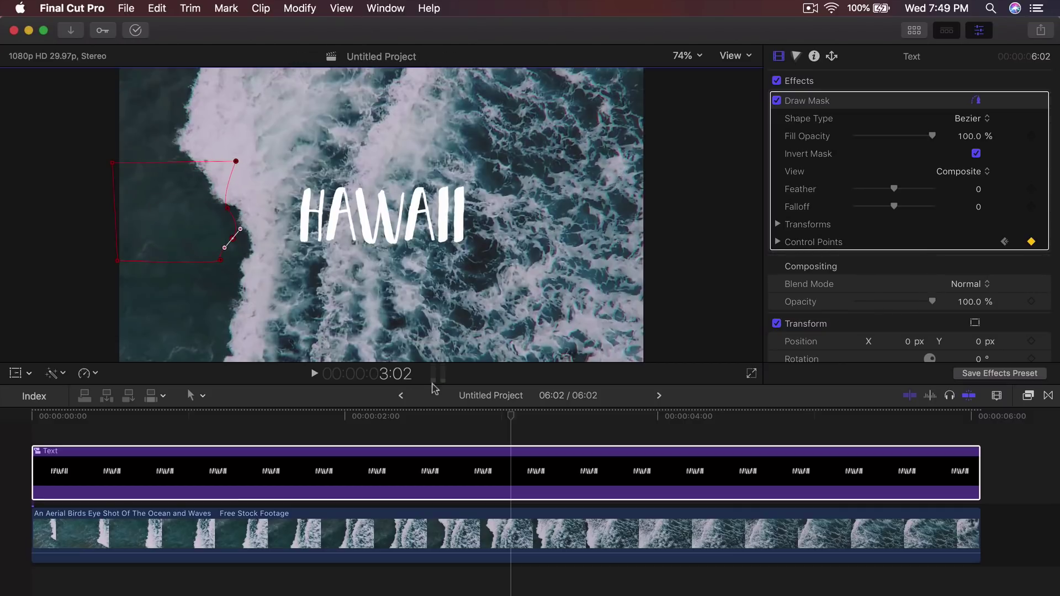
left_click(488, 418)
left_click_drag(486, 420, 285, 418)
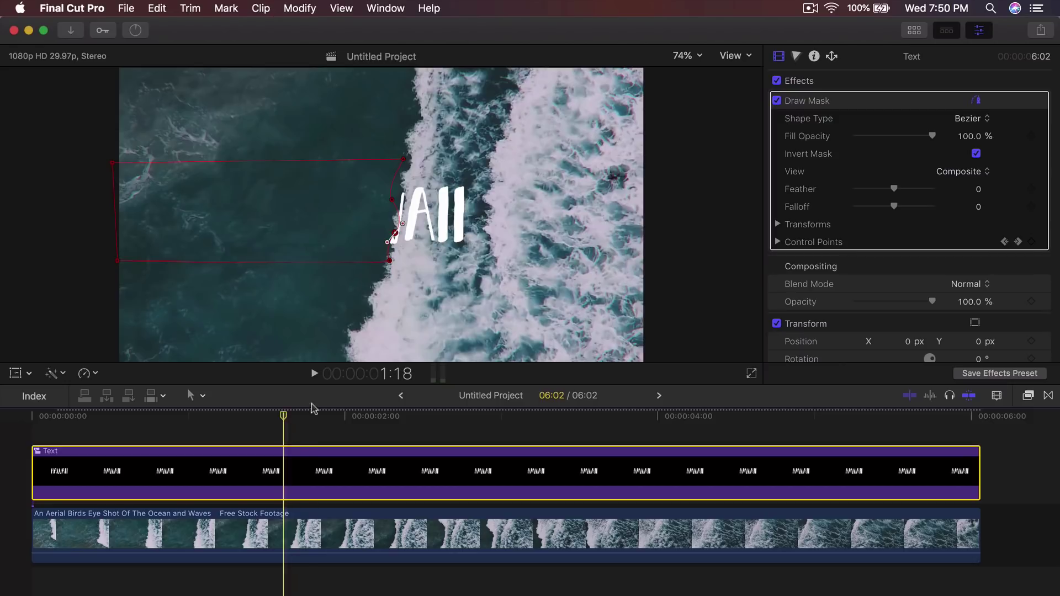
mouse_move(220, 415)
left_mouse_down()
mouse_move(188, 416)
mouse_move(220, 417)
left_mouse_up()
left_click_drag(271, 429, 130, 425)
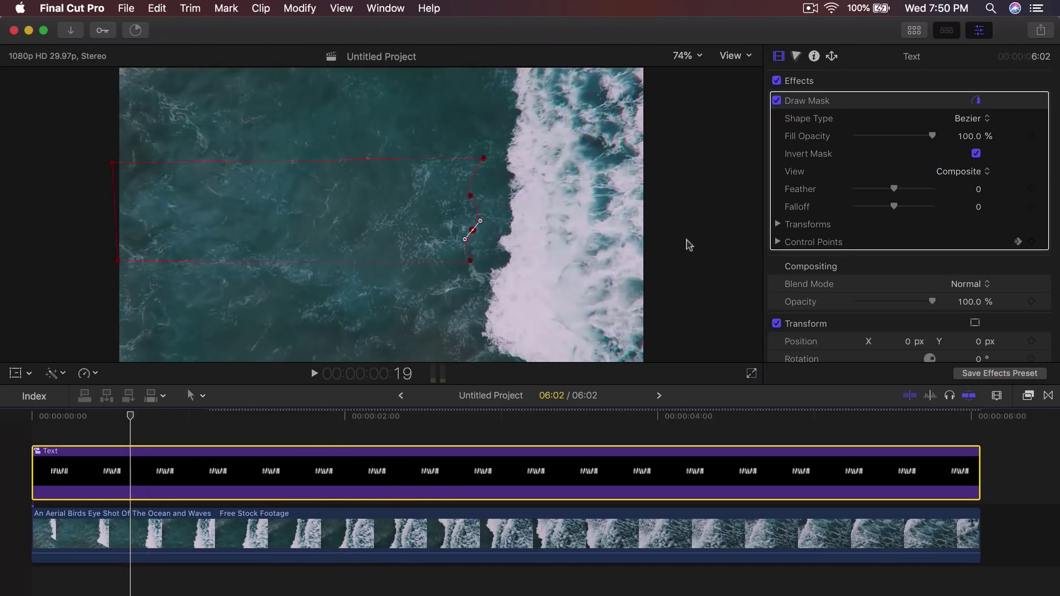
- Step between the 0:27 and 3:02 mask keyframes and adjust the upper points' curve handles
left_click(1018, 242)
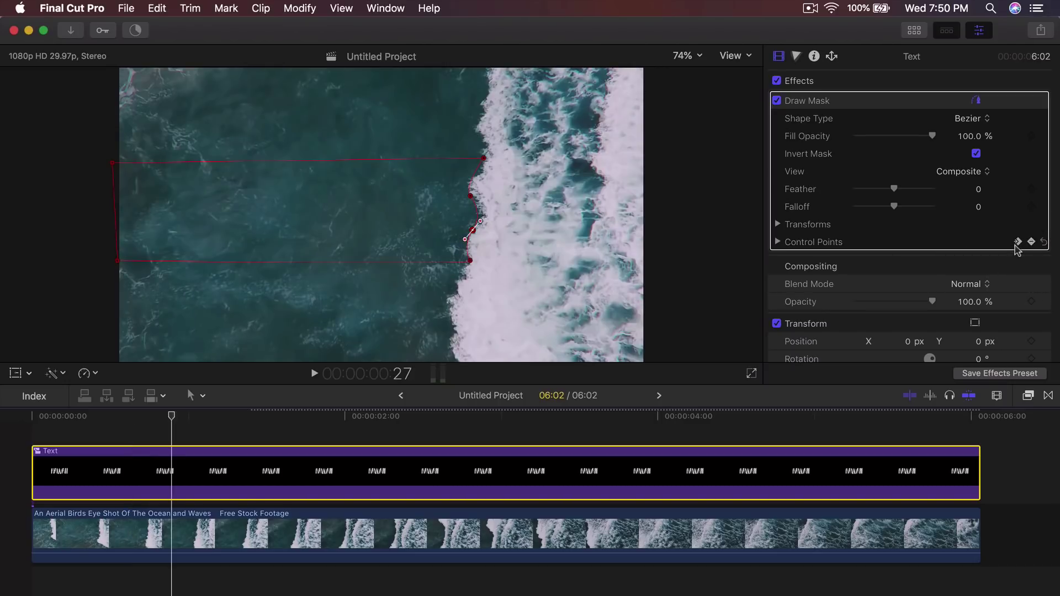
left_click(1017, 242)
left_click(1005, 242)
left_click(1018, 243)
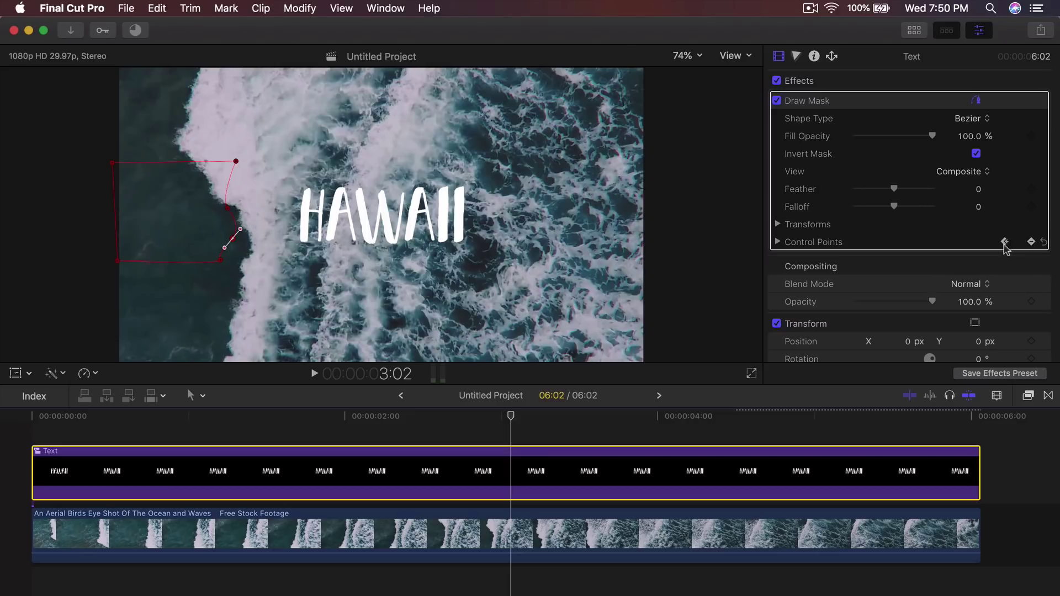
left_click(1005, 243)
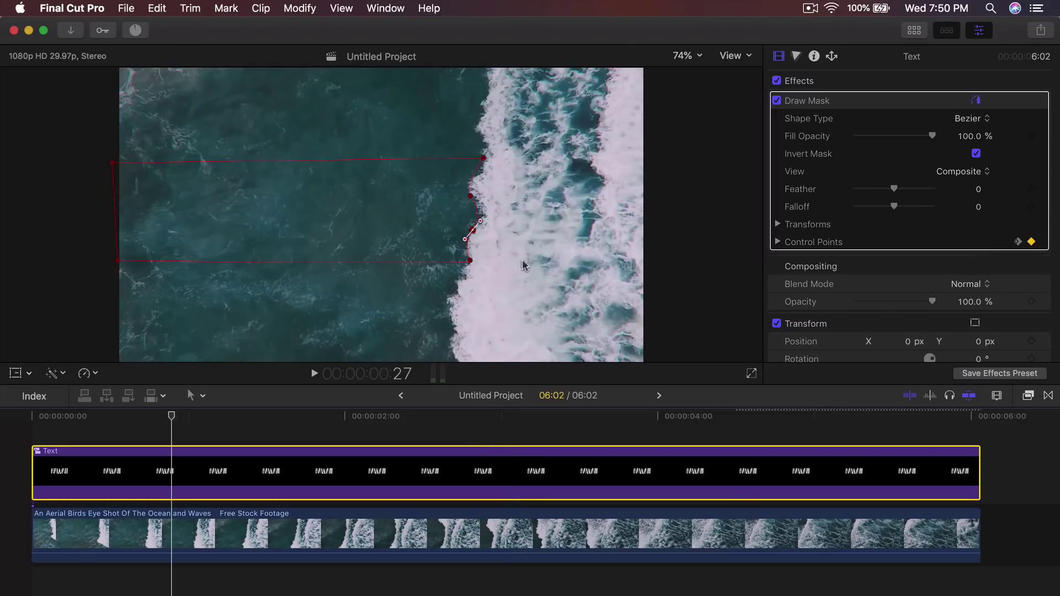
left_click(481, 224)
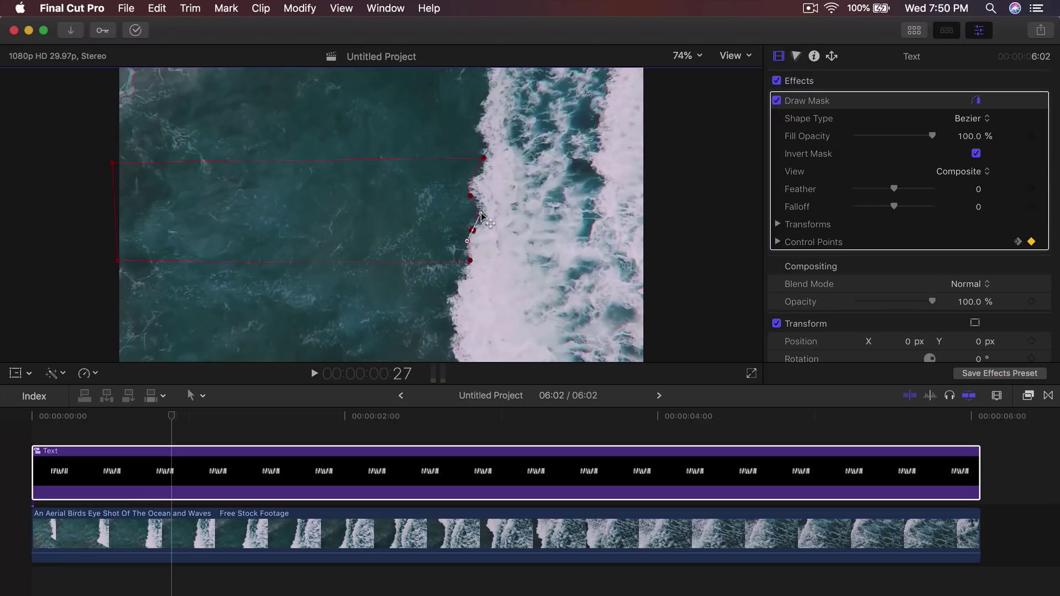
left_click(470, 196)
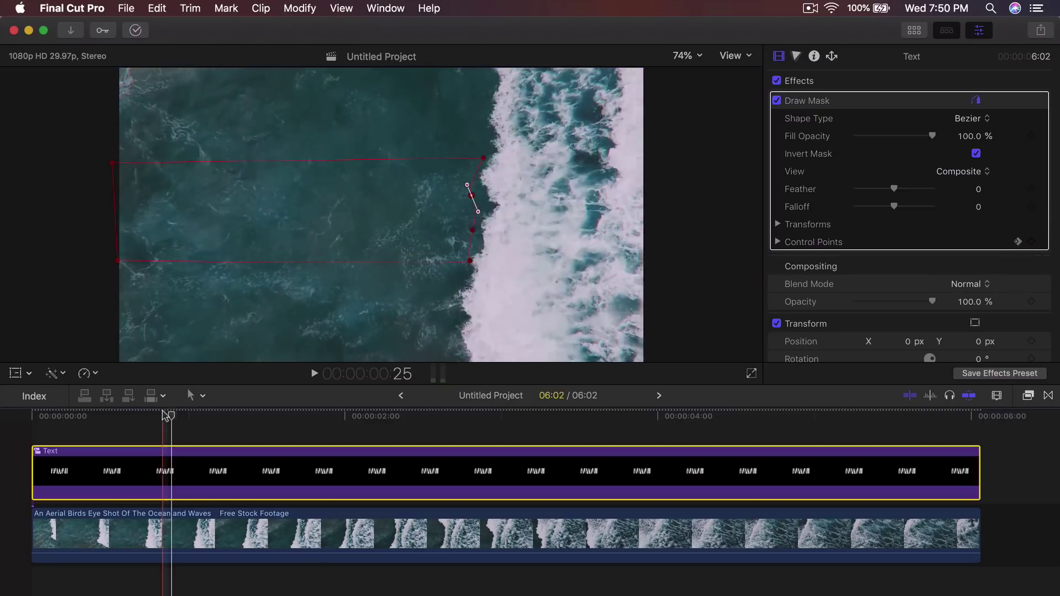
- Play the reveal from frame 25 and scrub back to 2:10 to check the mask
key("space")
left_click(168, 438)
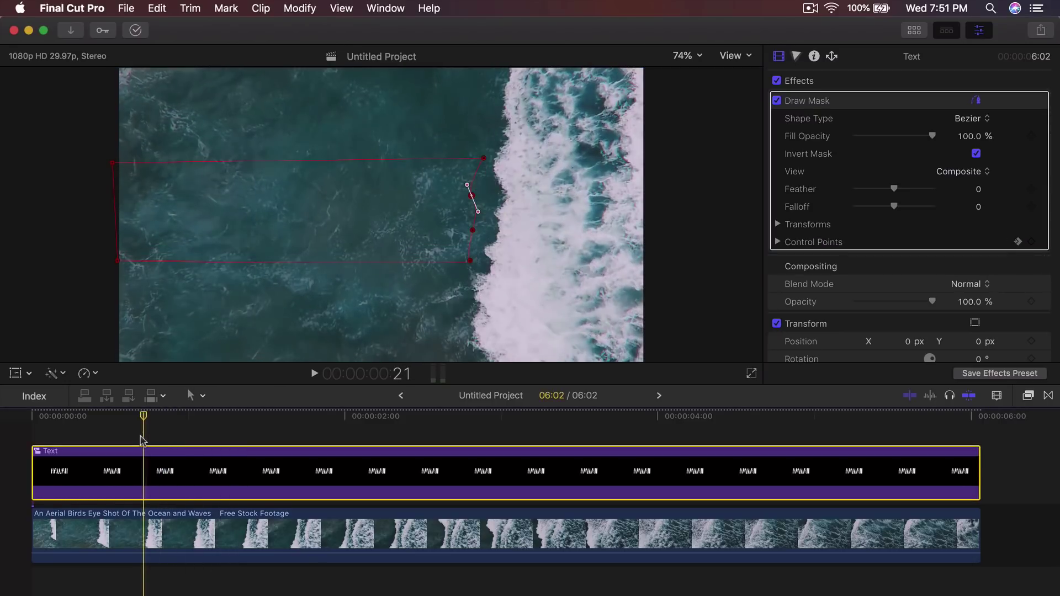
key("space")
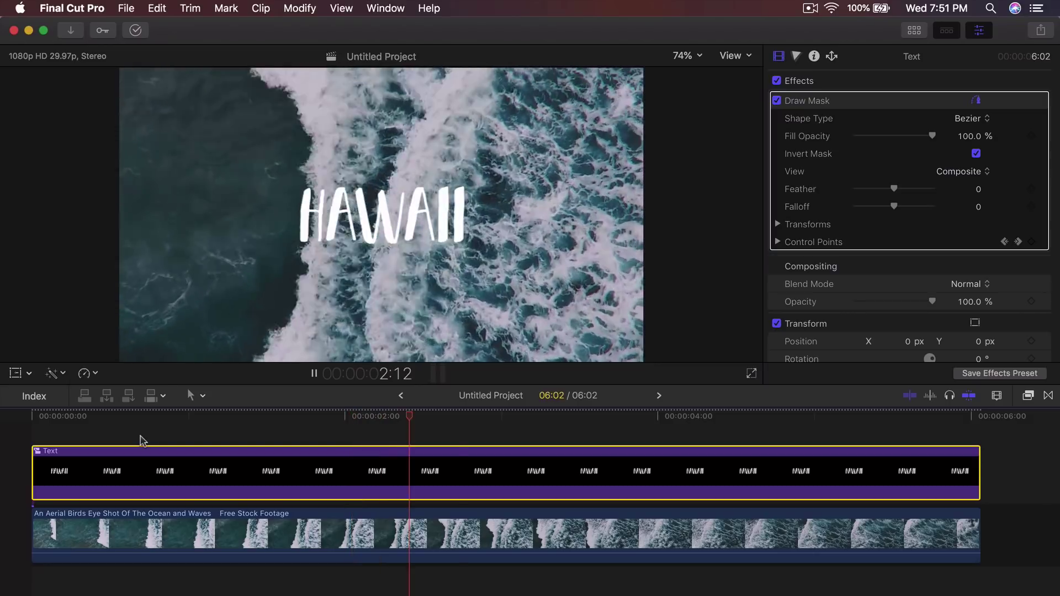
key("space")
left_click(457, 418)
left_click_drag(457, 418, 395, 400)
left_click(1018, 241)
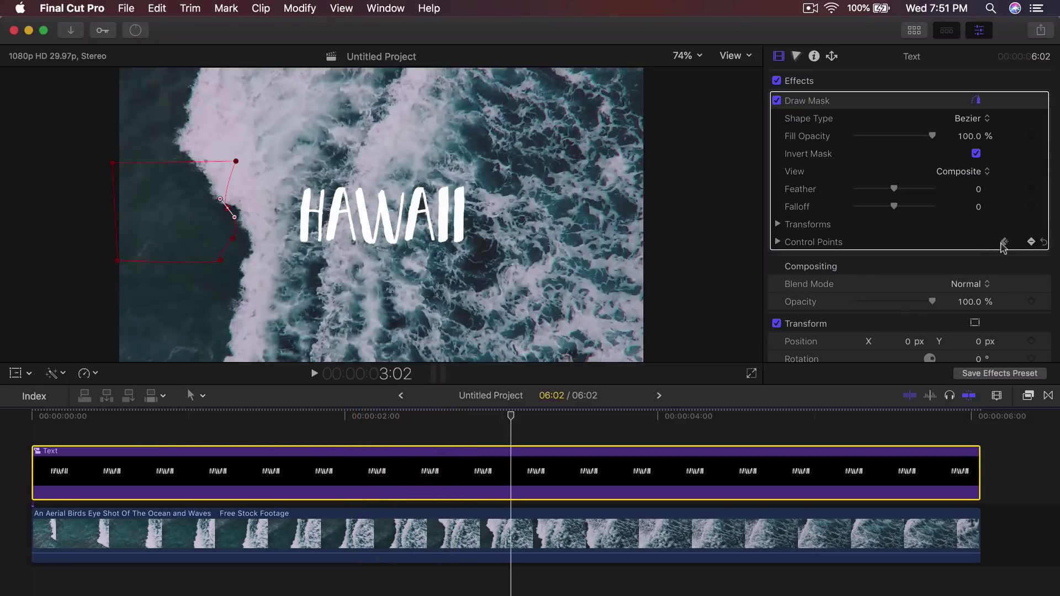
left_click(1004, 241)
- Tweak another curve handle at the 0:27 keyframe and replay the reveal between 1:15 and 2:05
left_click(476, 212)
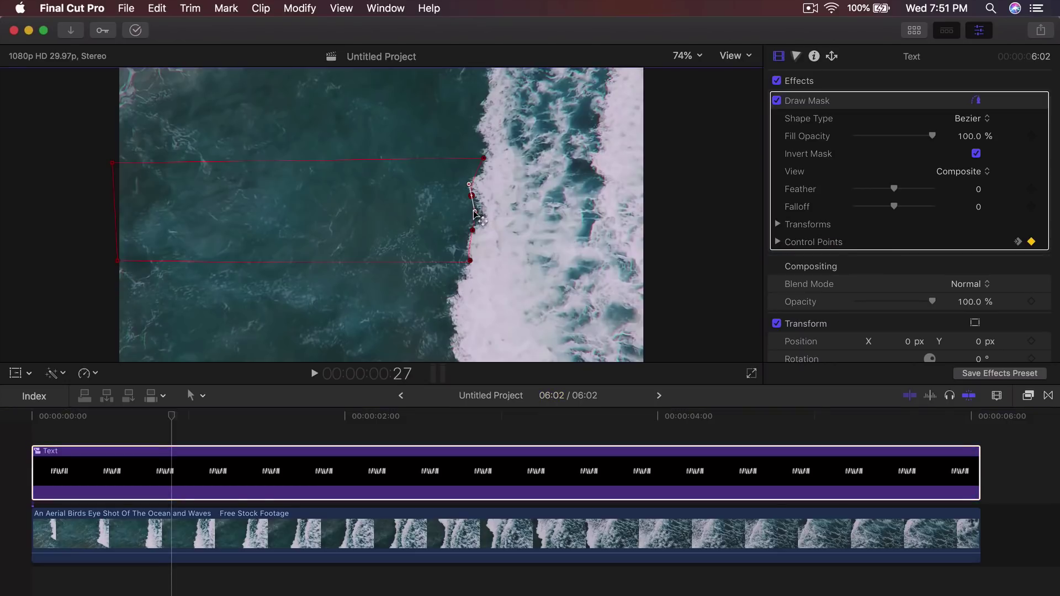
left_click(207, 423)
key("space")
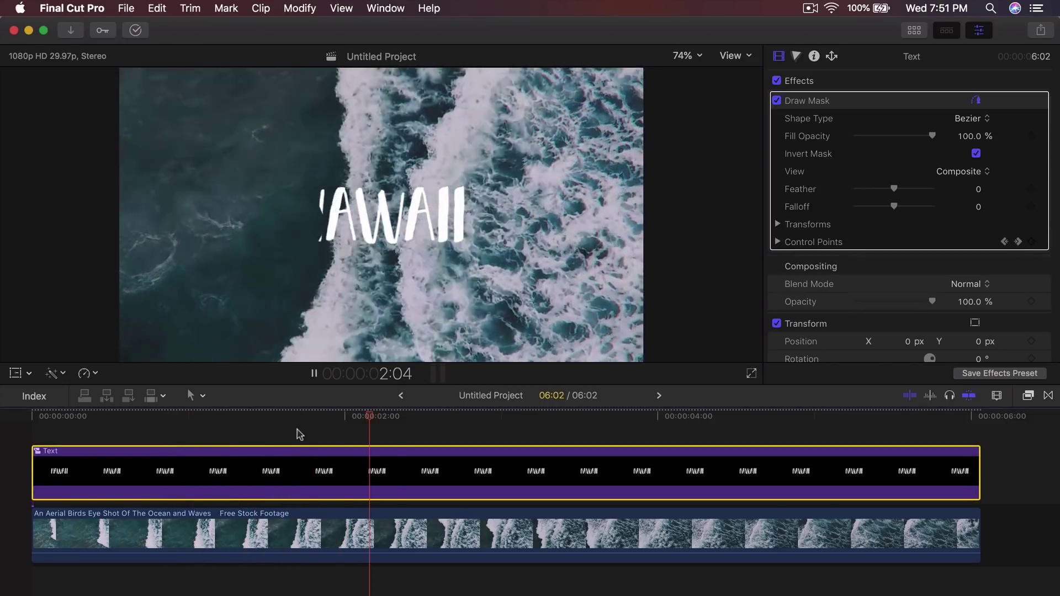
key("space")
left_click(313, 424)
left_click(269, 424)
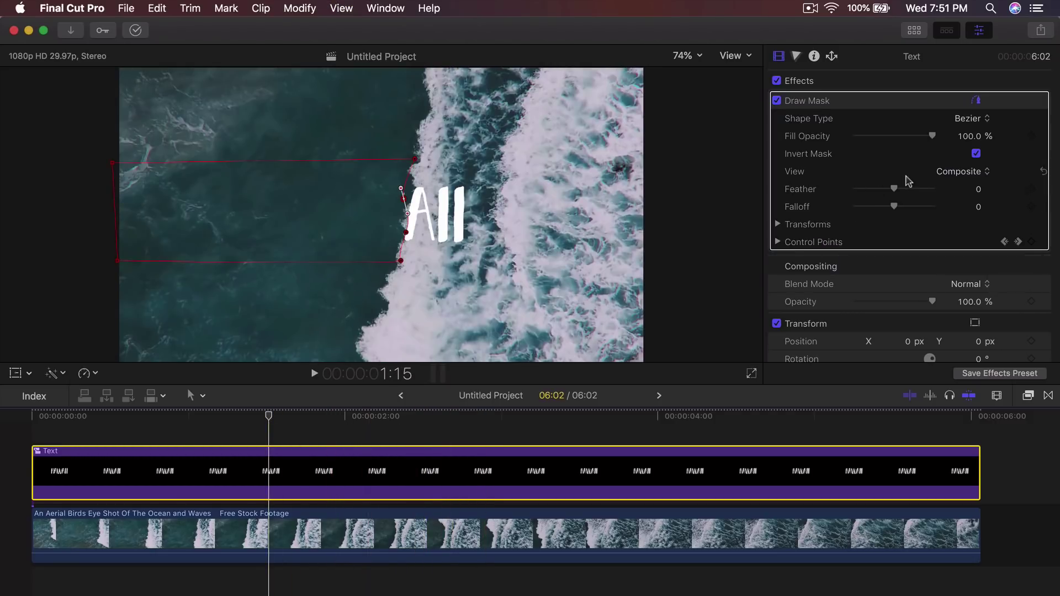
left_click(370, 423)
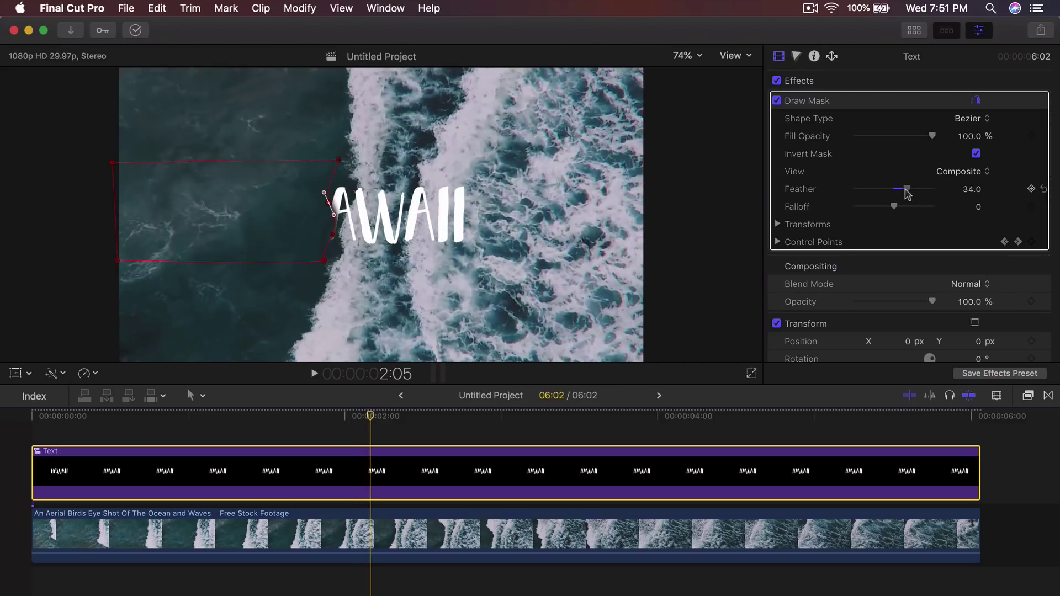
left_click_drag(269, 418, 31, 428)
key("space")
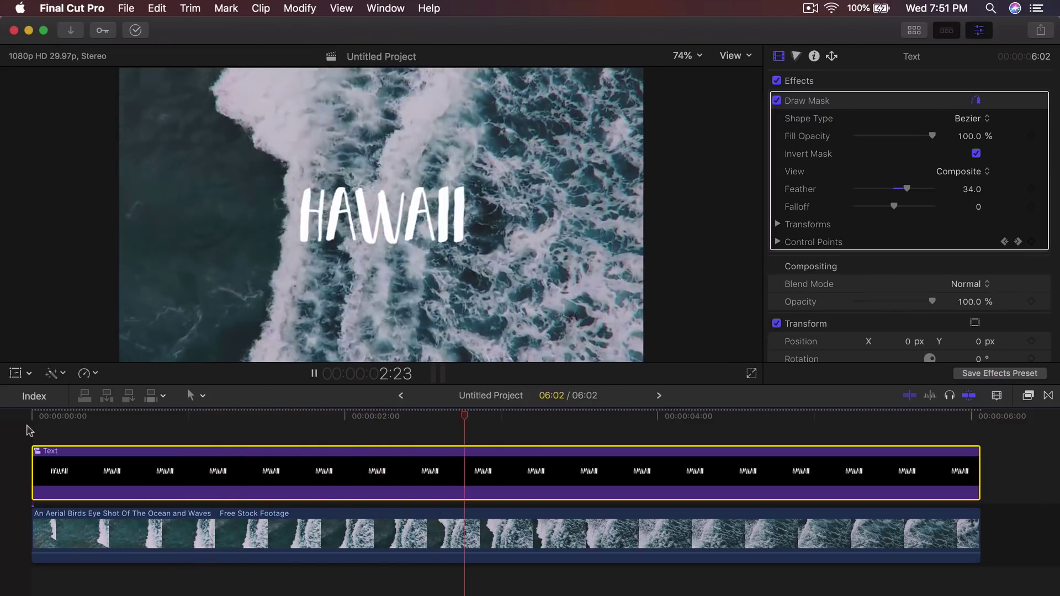
key("space")
left_click_drag(388, 420, 101, 438)
key("space")
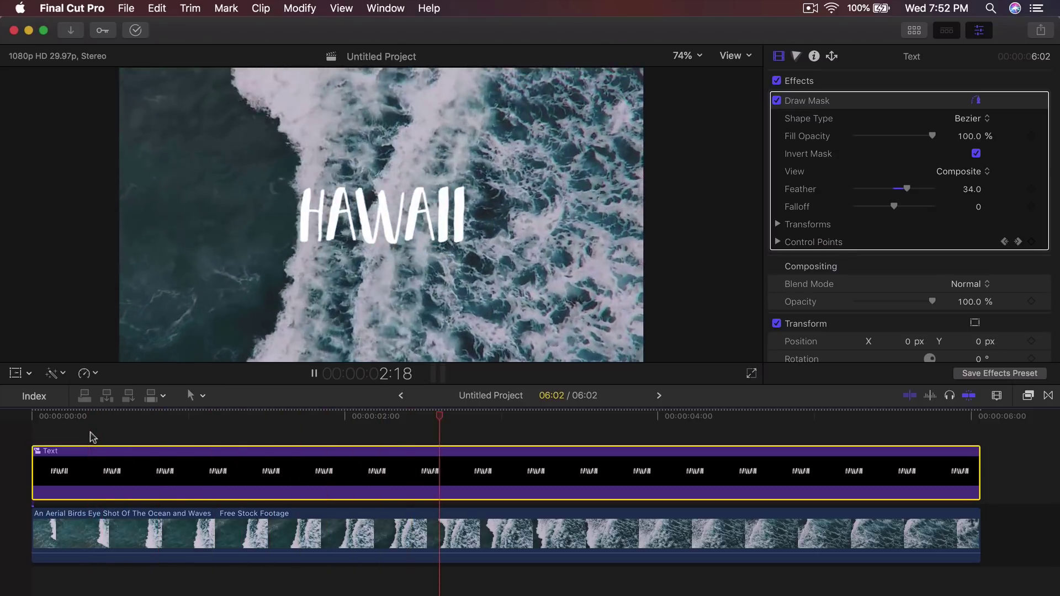
key("space")
left_click_drag(484, 424, 253, 439)
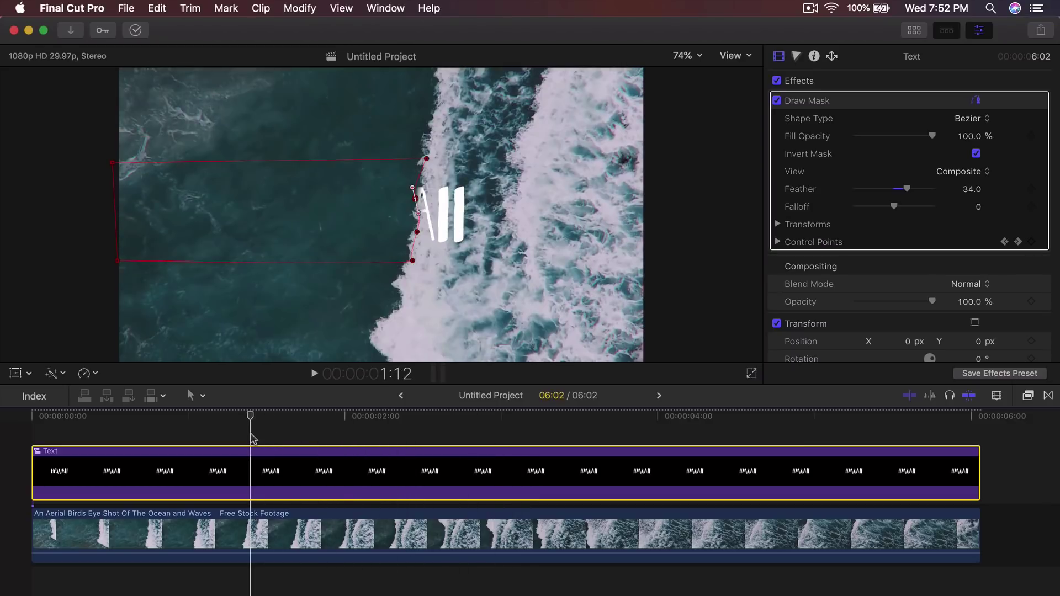
left_click_drag(450, 414, 141, 419)
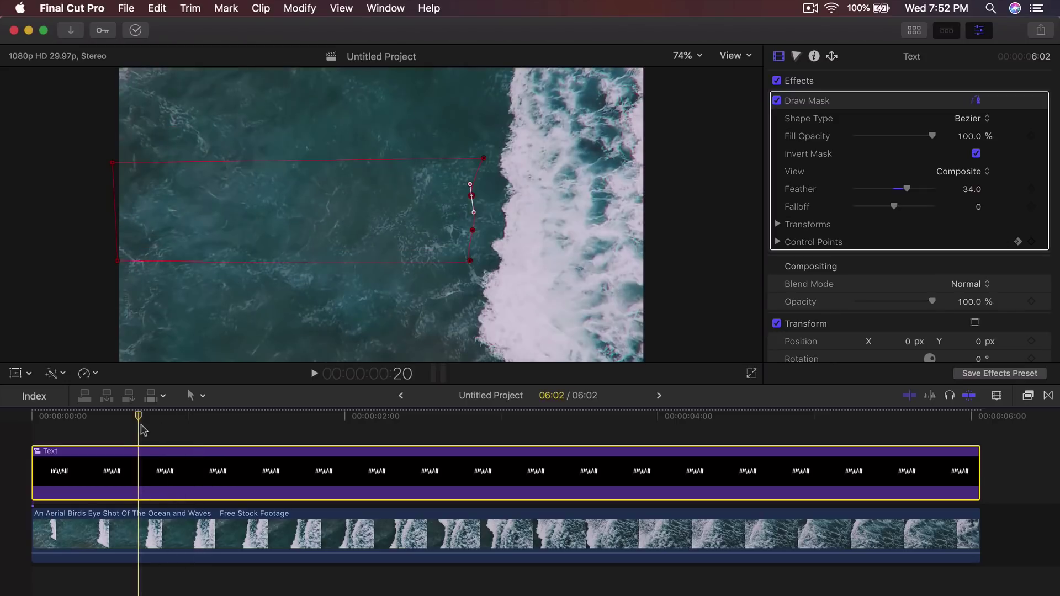
left_click(43, 420)
key("space")
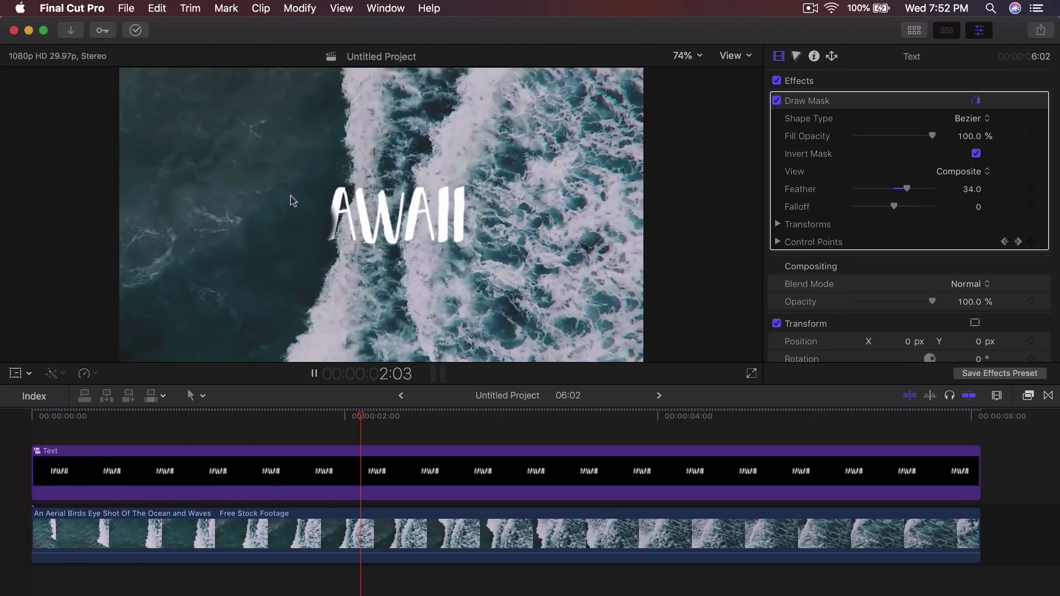
key("space")
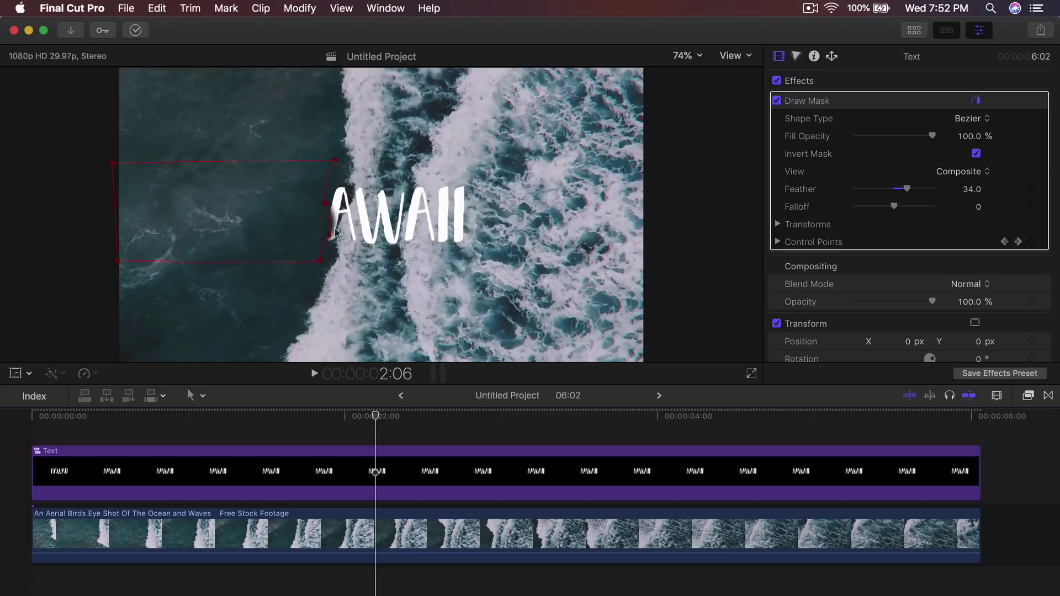
key("alt+semicolon")
- Show the library's media clips in the browser instead of the titles and generators
left_click(915, 31)
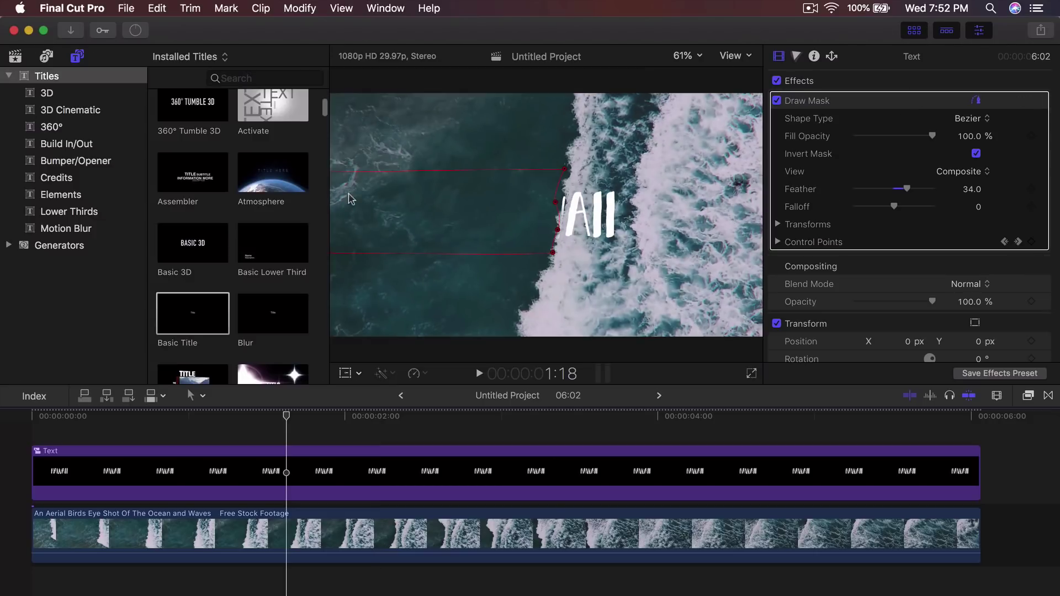
left_click(14, 57)
scroll(293, 268, "down", 5)
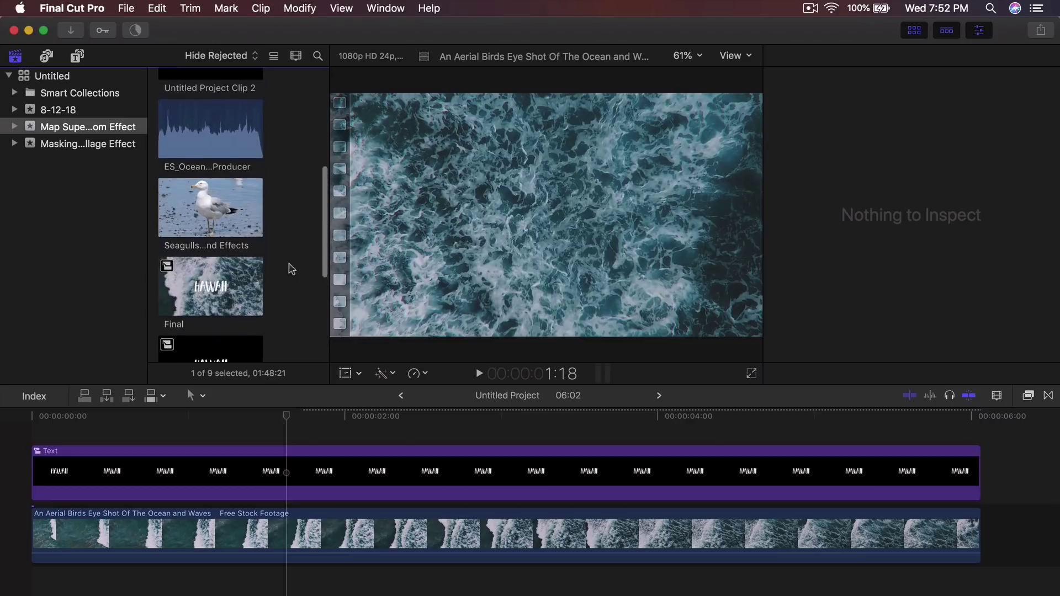
scroll(291, 269, "up", 6)
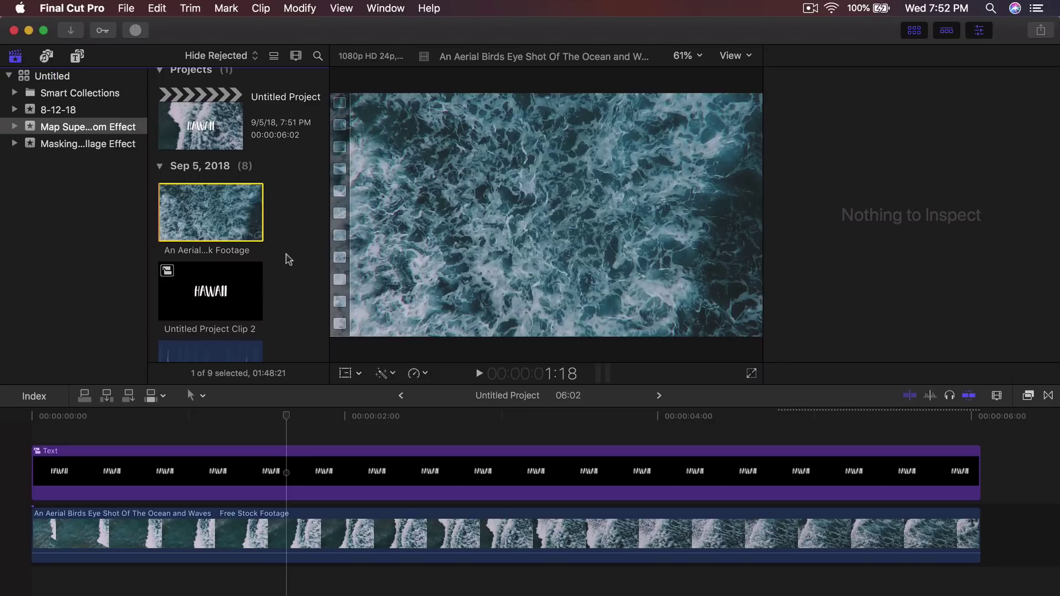
- Bring the masked title back into the viewer and select the ES_Ocean Beach 1 - SFX Producer clip
mouse_move(260, 424)
left_mouse_down()
mouse_move(283, 425)
mouse_move(189, 425)
mouse_move(348, 430)
left_mouse_up()
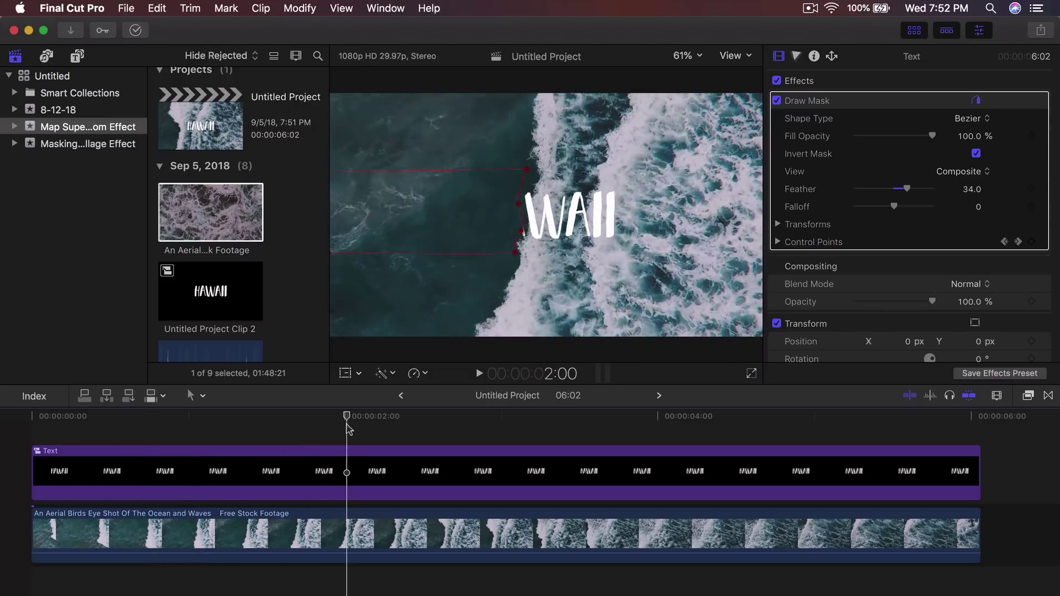
left_click(319, 532)
key("super+1")
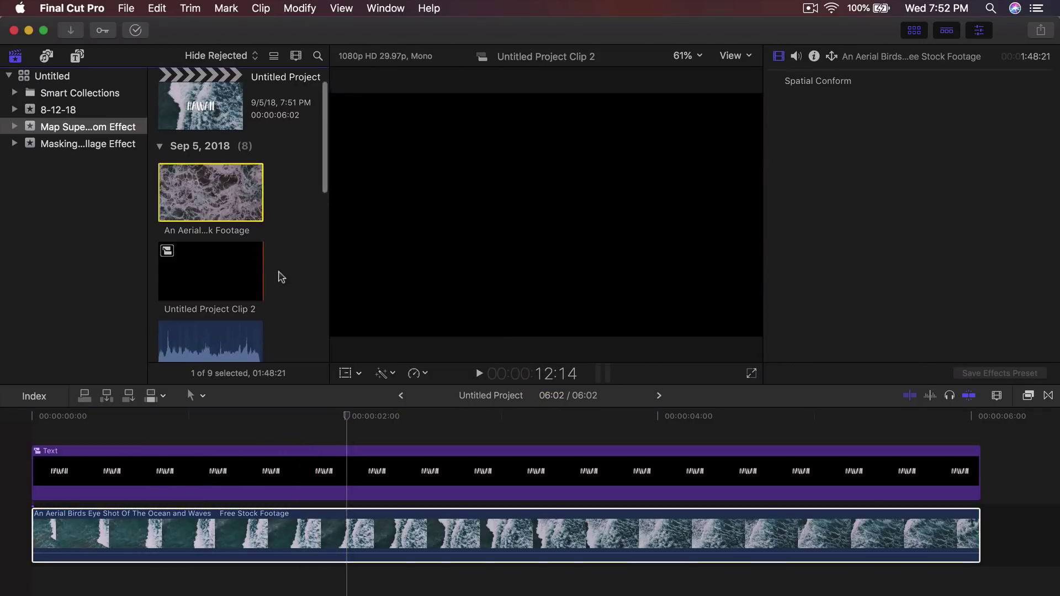
scroll(279, 277, "down", 2)
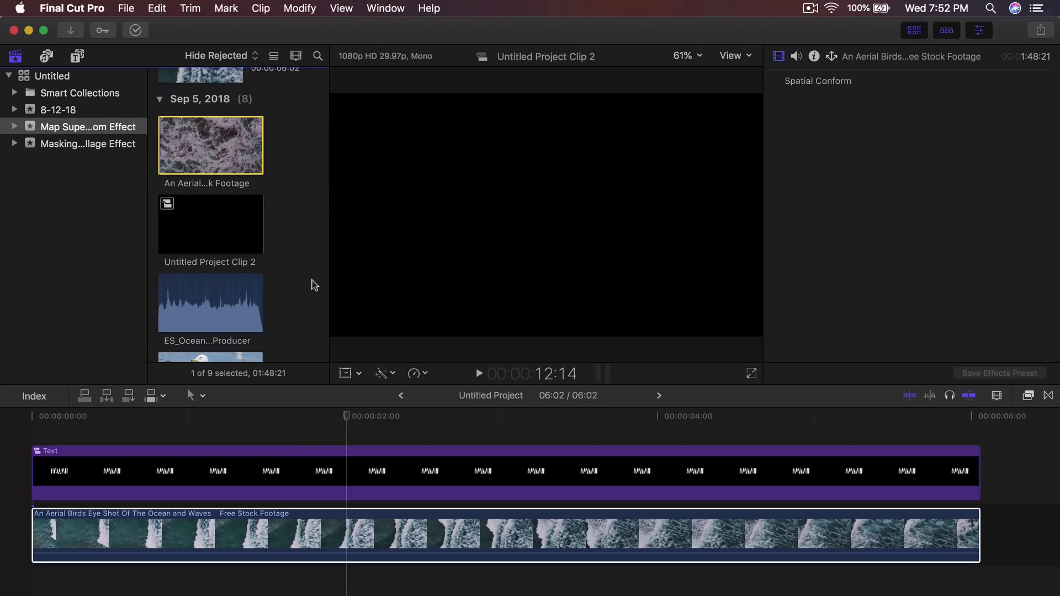
left_click(226, 304)
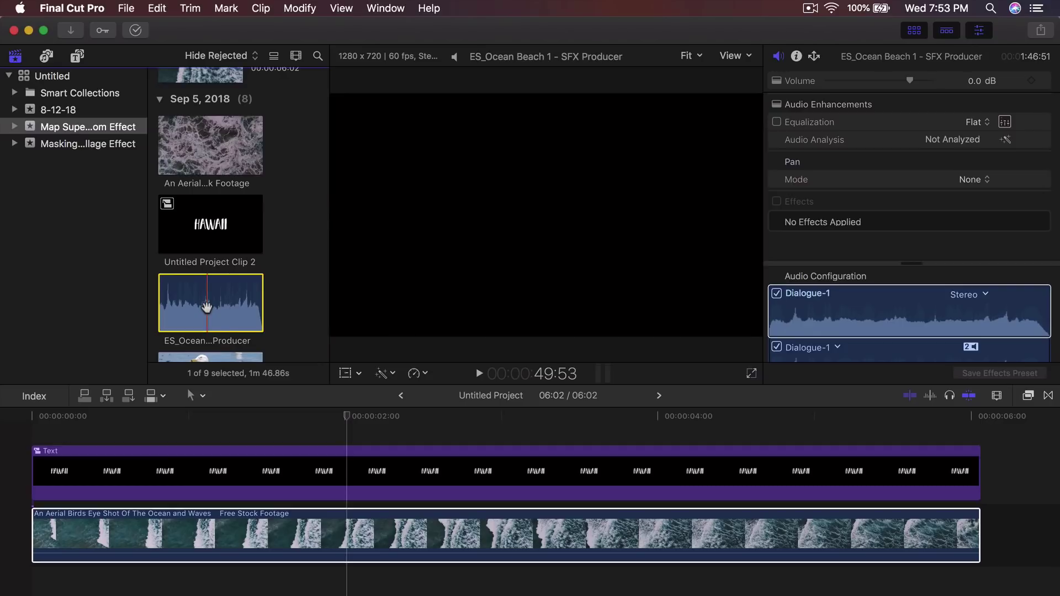
- Add the ES_Ocean Beach 1 - SFX Producer and Seagulls Sound Effects clips under the ocean footage
left_click_drag(207, 307, 44, 577)
scroll(183, 257, "down", 4)
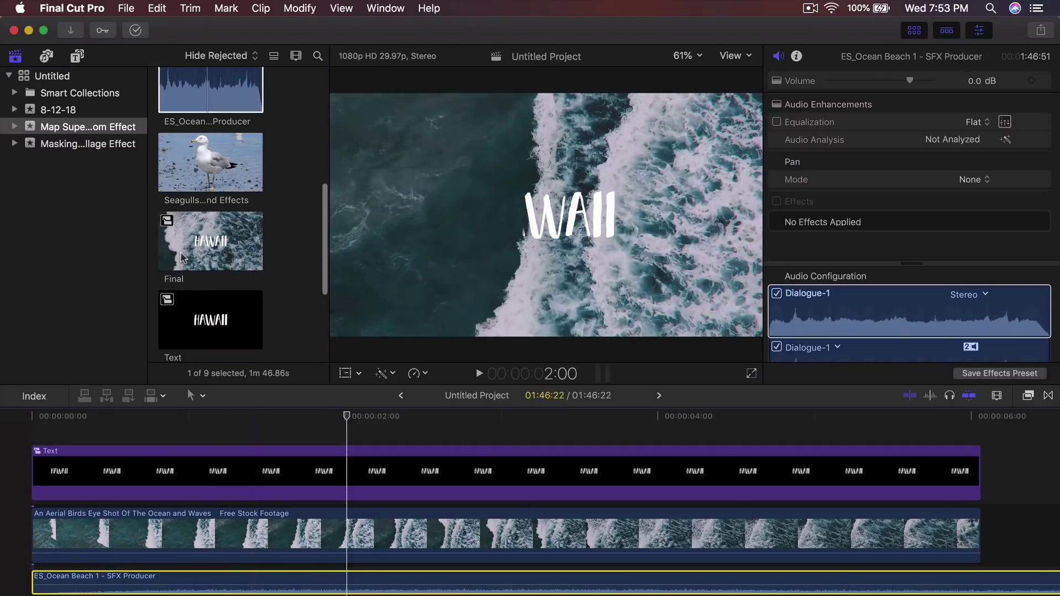
scroll(223, 232, "up", 3)
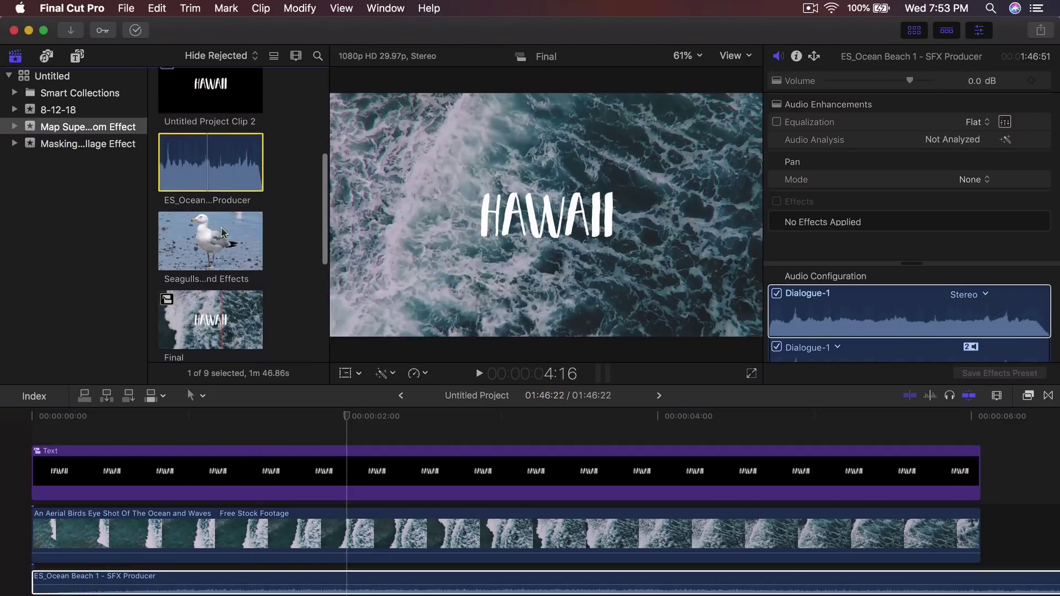
scroll(222, 232, "down", 1)
left_click(199, 229)
left_click_drag(192, 227, 26, 594)
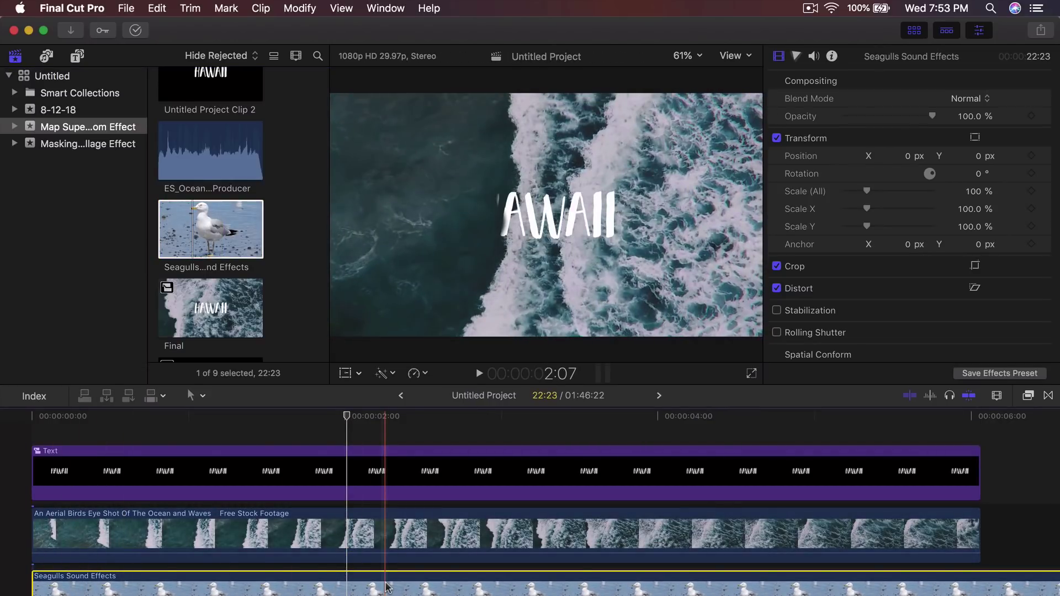
- Detach the Seagulls clip's audio and delete its video part, keeping only the sound
right_click(386, 558)
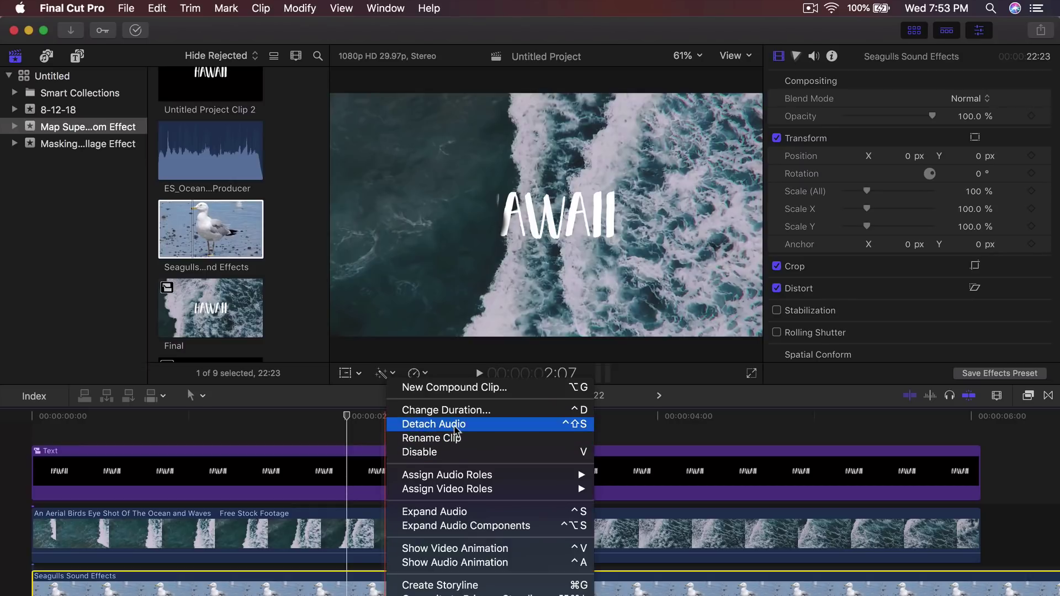
left_click(454, 432)
scroll(335, 572, "down", 2)
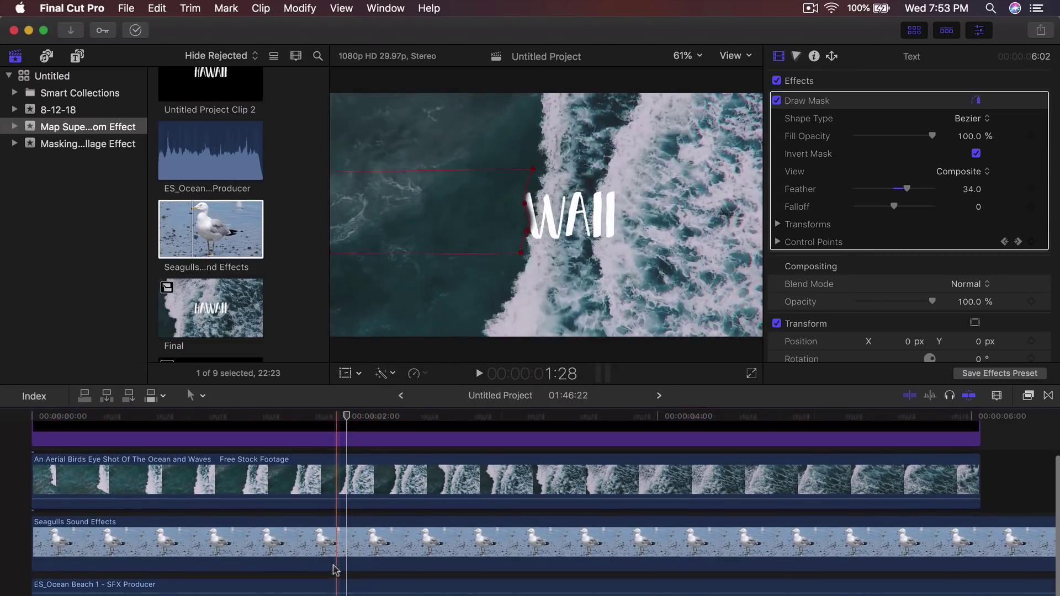
left_click(337, 552)
key("Delete")
scroll(338, 555, "up", 2)
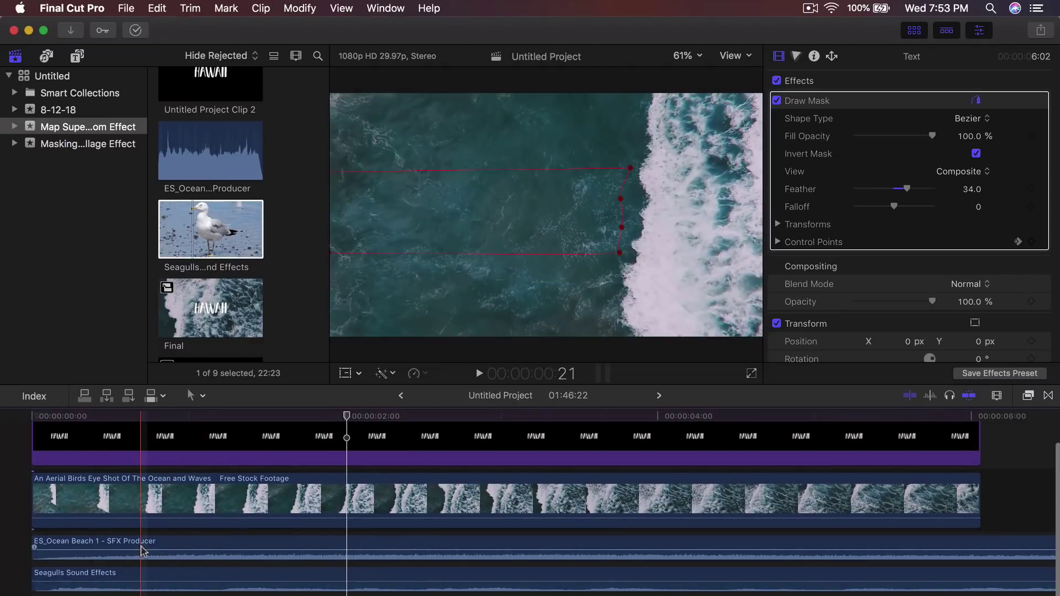
- Play the project, then jump to about 5:13 and scrub back through the HAWAII reveal
scroll(133, 530, "up", 1)
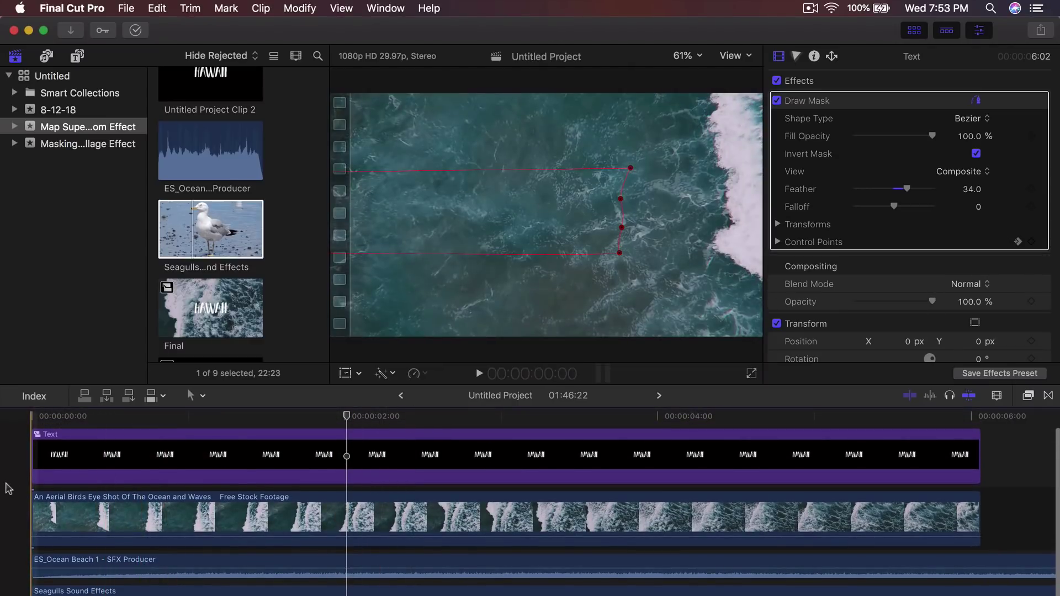
key("space")
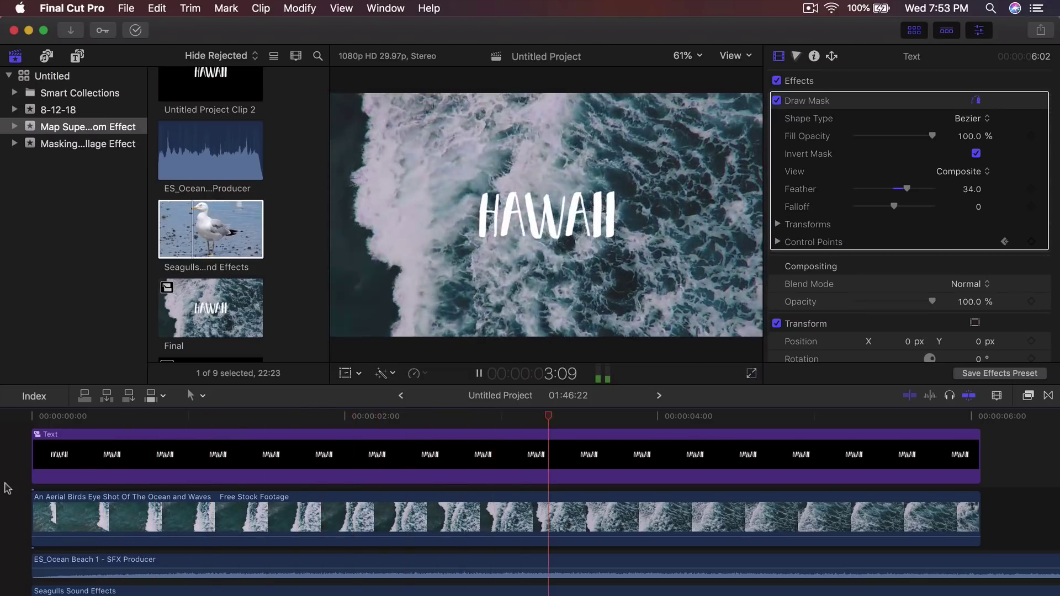
key("space")
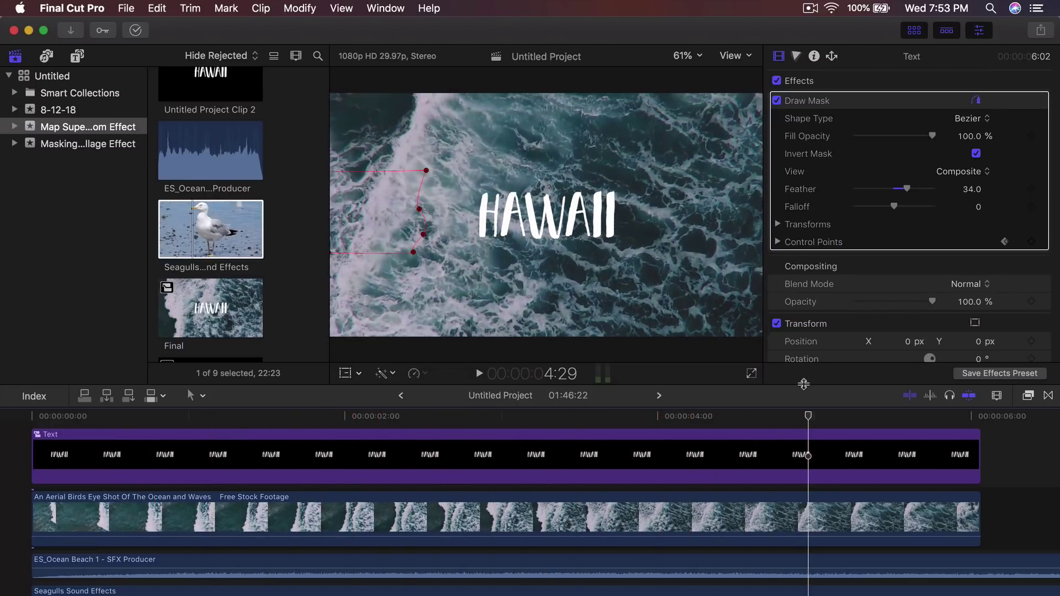
left_click(883, 415)
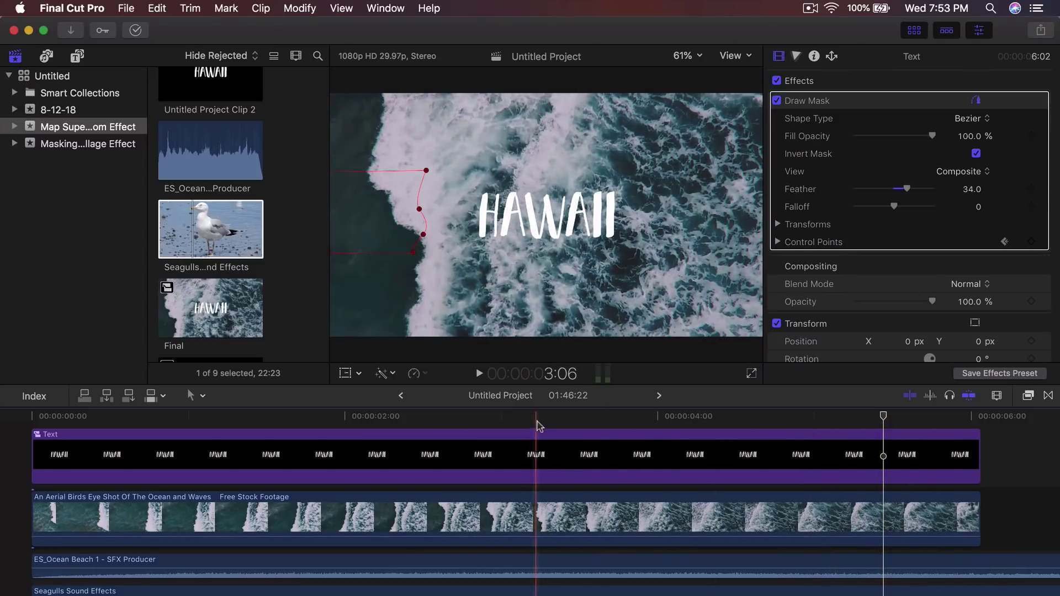
left_click_drag(539, 422, 418, 438)
- Hide the clip browser and inspector, then scrub the reveal's opening between 0:23 and 1:06
left_click(915, 32)
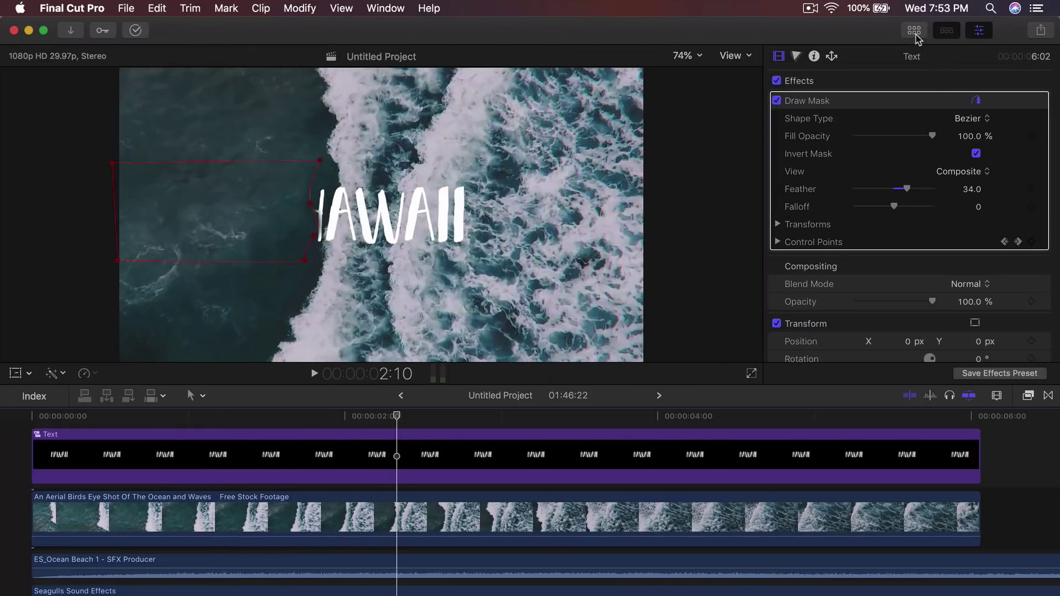
left_click(975, 32)
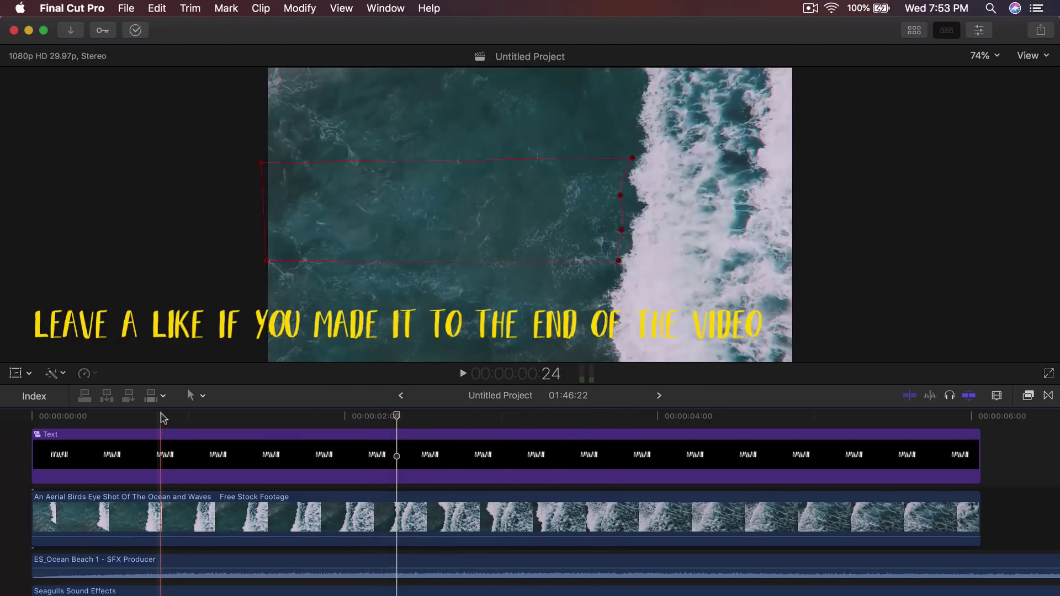
left_click(220, 418)
left_click(153, 420)
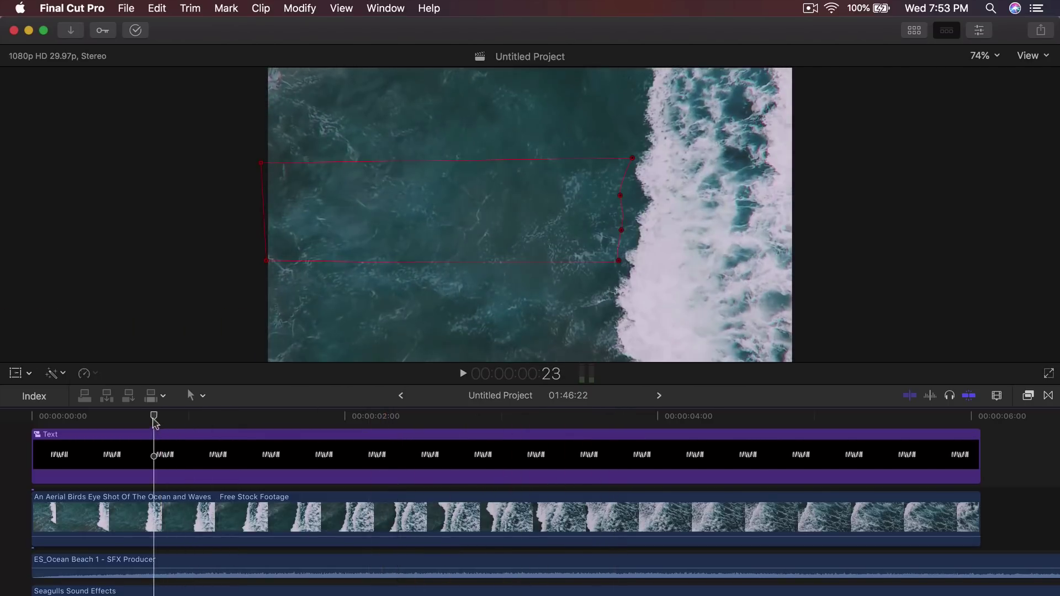
left_click_drag(155, 415, 200, 420)
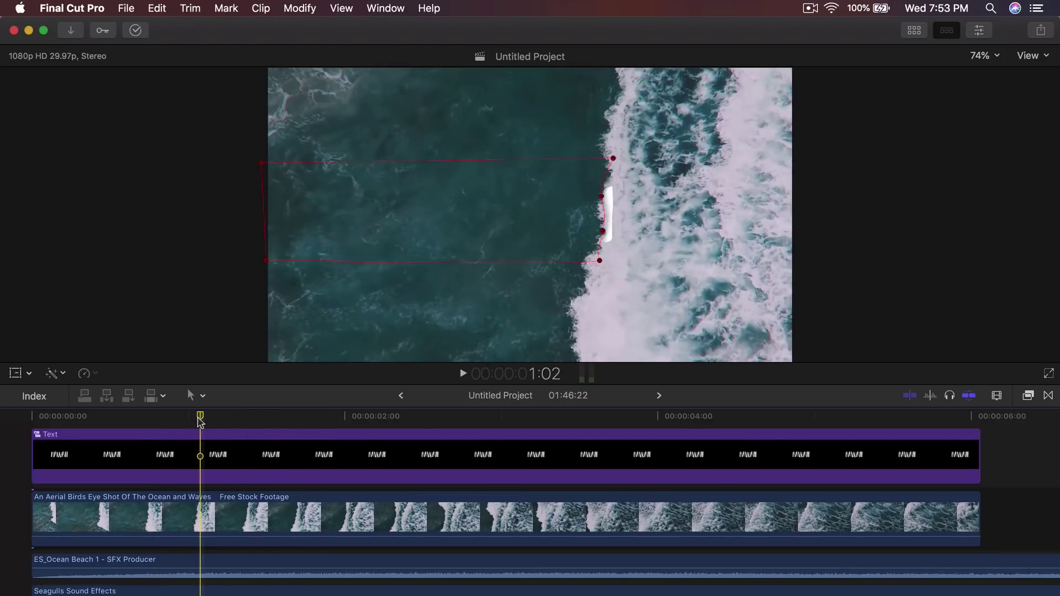